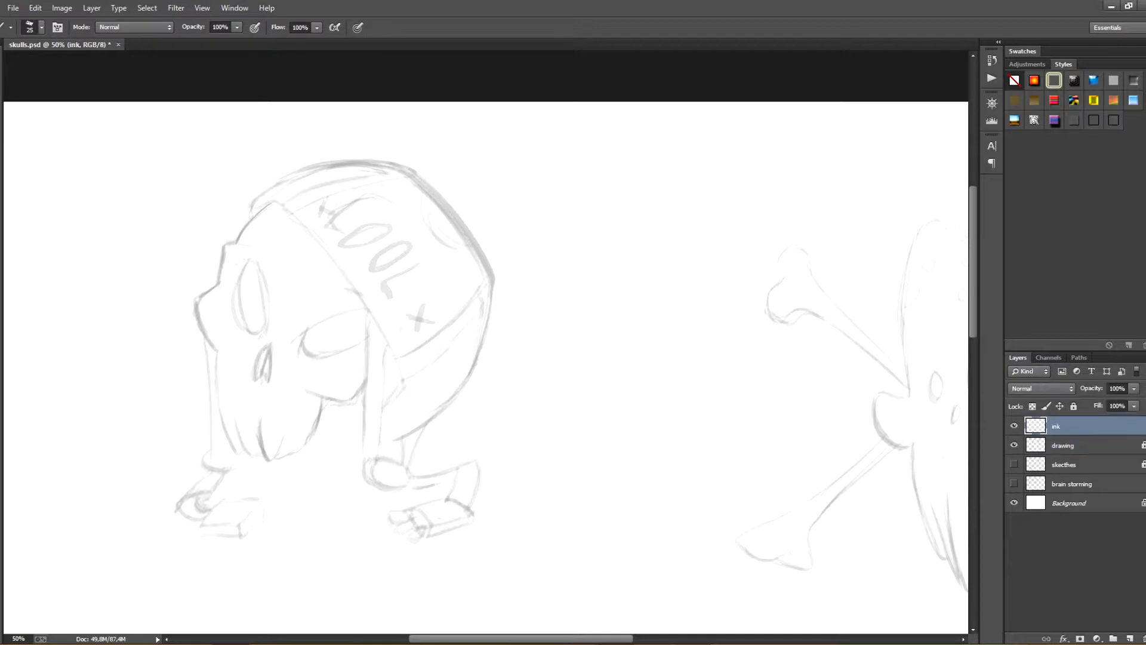
# Ink the left cheekbone and outer jaw edge of the hatted skull with a 20 px brush and pen-pressure sizing.
pyautogui.press('[')
pyautogui.click(358, 27)
pyautogui.moveTo(195, 300); pyautogui.dragTo(229, 448)
pyautogui.press(']')
pyautogui.moveTo(216, 388); pyautogui.dragTo(232, 453)
pyautogui.hotkey('ctrl', 'z')
pyautogui.moveTo(213, 351); pyautogui.dragTo(233, 453)
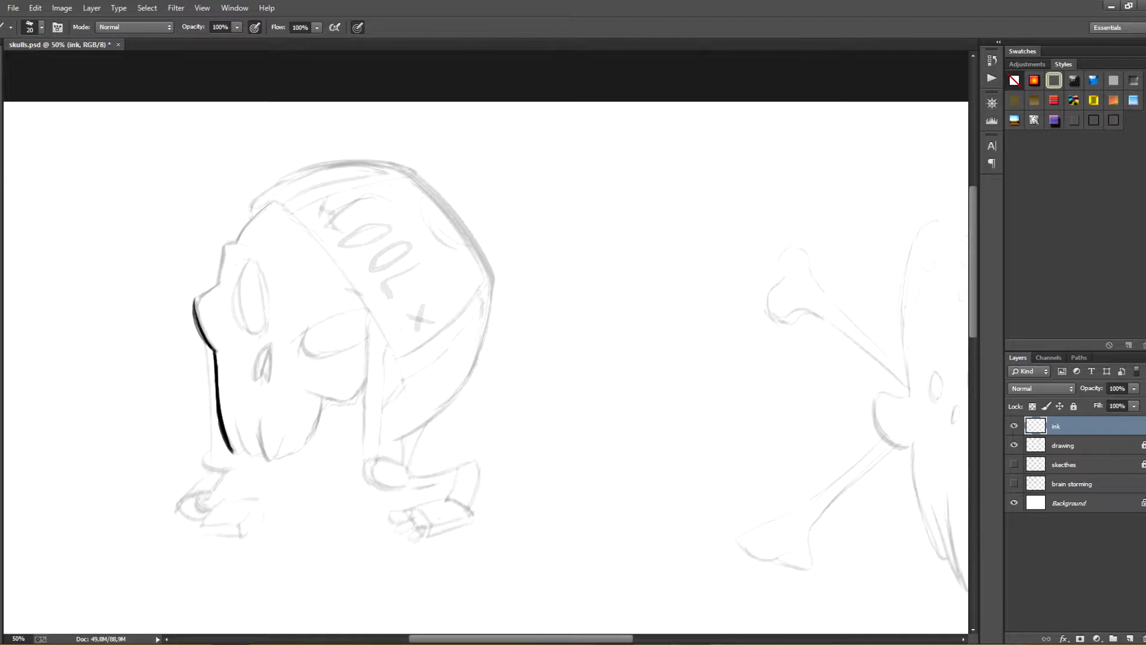
pyautogui.moveTo(195, 301)
pyautogui.mouseDown()
pyautogui.moveTo(220, 281)
pyautogui.moveTo(199, 332)
pyautogui.mouseUp()
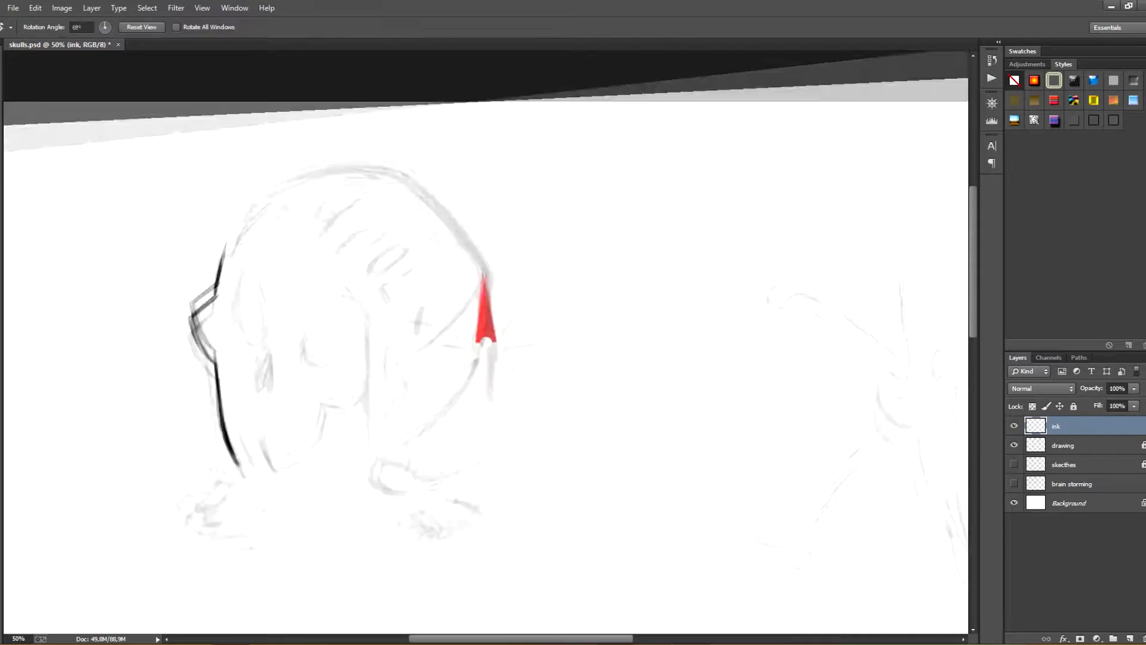
# Ink the skull's left brow and forehead contour up to the hat, cleaning up the brow corner.
pyautogui.press('r')
pyautogui.moveTo(221, 263)
pyautogui.mouseDown()
pyautogui.moveTo(224, 431)
pyautogui.moveTo(236, 433)
pyautogui.moveTo(249, 426)
pyautogui.moveTo(229, 381)
pyautogui.mouseUp()
pyautogui.moveTo(228, 436)
pyautogui.mouseDown()
pyautogui.moveTo(229, 378)
pyautogui.moveTo(387, 105)
pyautogui.mouseUp()
pyautogui.press('r')
pyautogui.press('e')
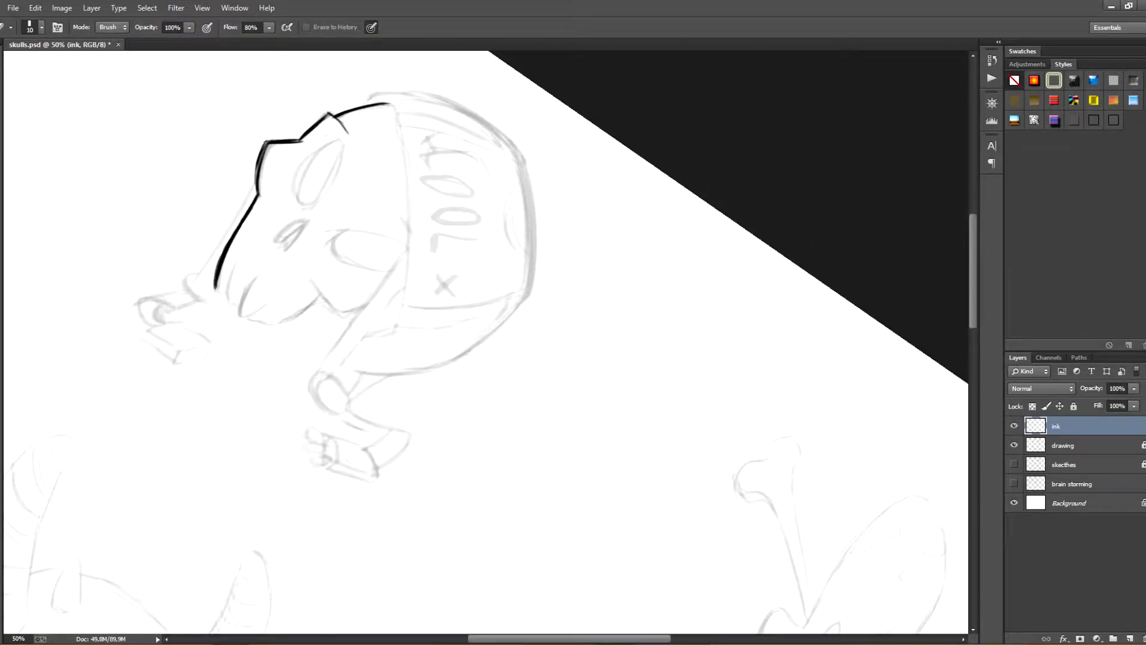
pyautogui.press('b')
pyautogui.moveTo(327, 112); pyautogui.dragTo(335, 117)
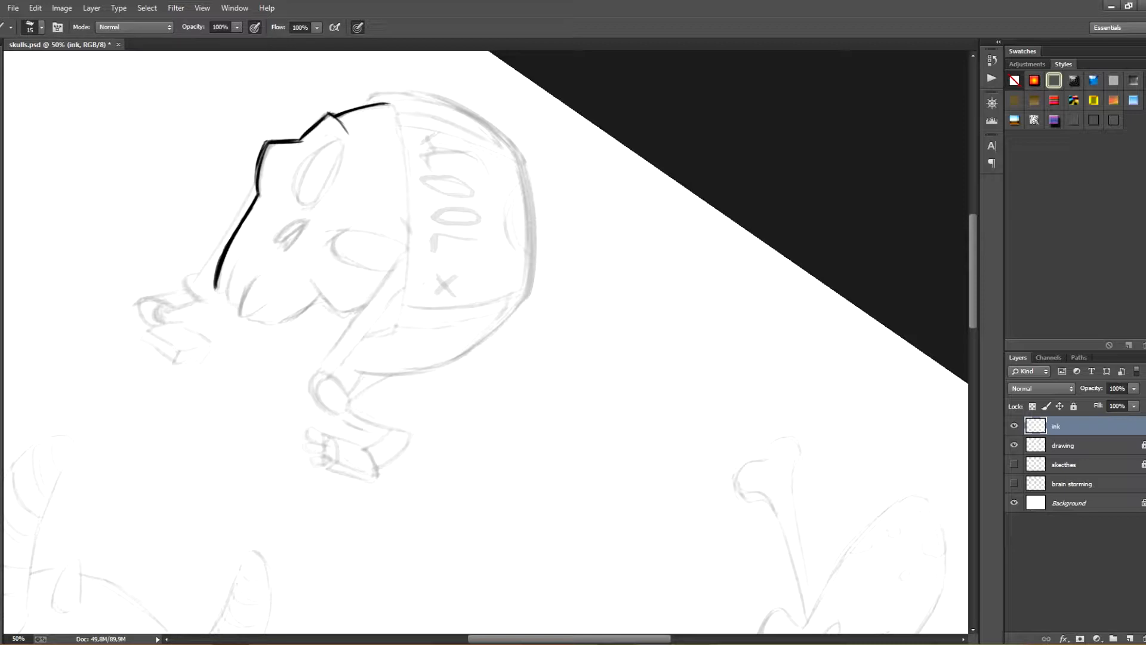
# Ink the tips of the teeth, the other side of the jaw and the lines dividing the teeth.
pyautogui.moveTo(215, 287); pyautogui.dragTo(252, 317)
pyautogui.press('r')
pyautogui.moveTo(657, 251)
pyautogui.mouseDown()
pyautogui.moveTo(567, 179)
pyautogui.moveTo(489, 155)
pyautogui.moveTo(310, 334)
pyautogui.moveTo(430, 525)
pyautogui.mouseUp()
pyautogui.moveTo(554, 206); pyautogui.dragTo(564, 262)
pyautogui.press('[')
pyautogui.press('[')
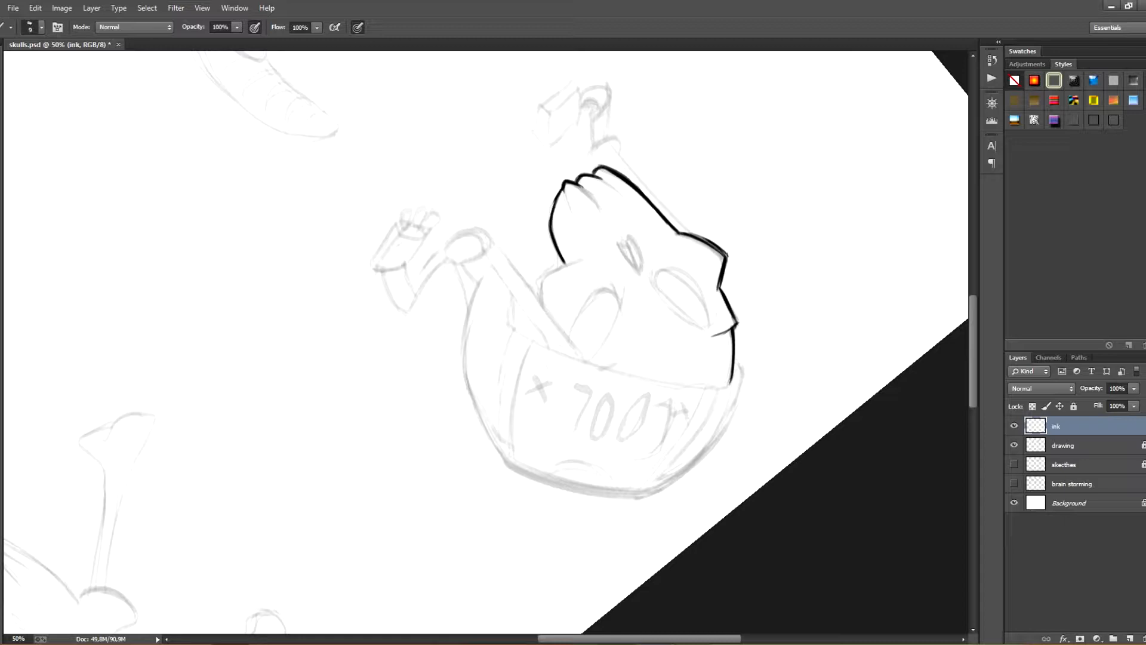
pyautogui.moveTo(563, 190); pyautogui.dragTo(571, 222)
pyautogui.moveTo(578, 183)
pyautogui.mouseDown()
pyautogui.moveTo(600, 210)
pyautogui.moveTo(621, 194)
pyautogui.moveTo(634, 210)
pyautogui.moveTo(389, 513)
pyautogui.moveTo(356, 491)
pyautogui.mouseUp()
# Ink the skull's right cheekbone from the jaw up to the hat strap, using a 15 px brush for its outer edge.
pyautogui.press('r')
pyautogui.moveTo(437, 415); pyautogui.dragTo(410, 435)
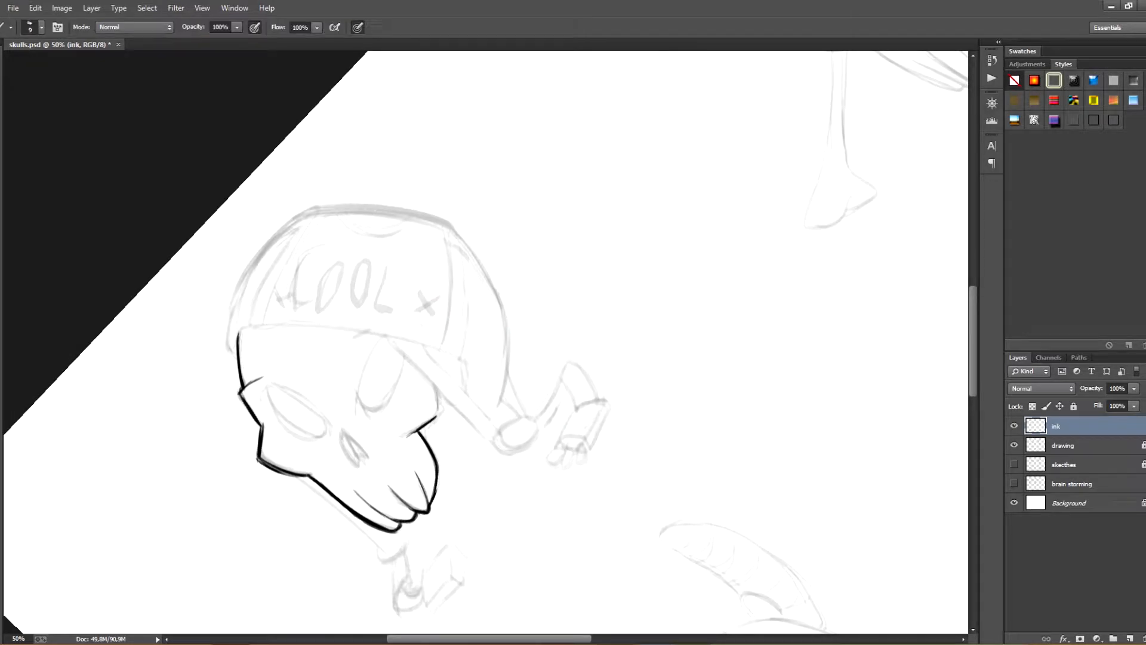
pyautogui.moveTo(438, 388); pyautogui.dragTo(439, 416)
pyautogui.press('r')
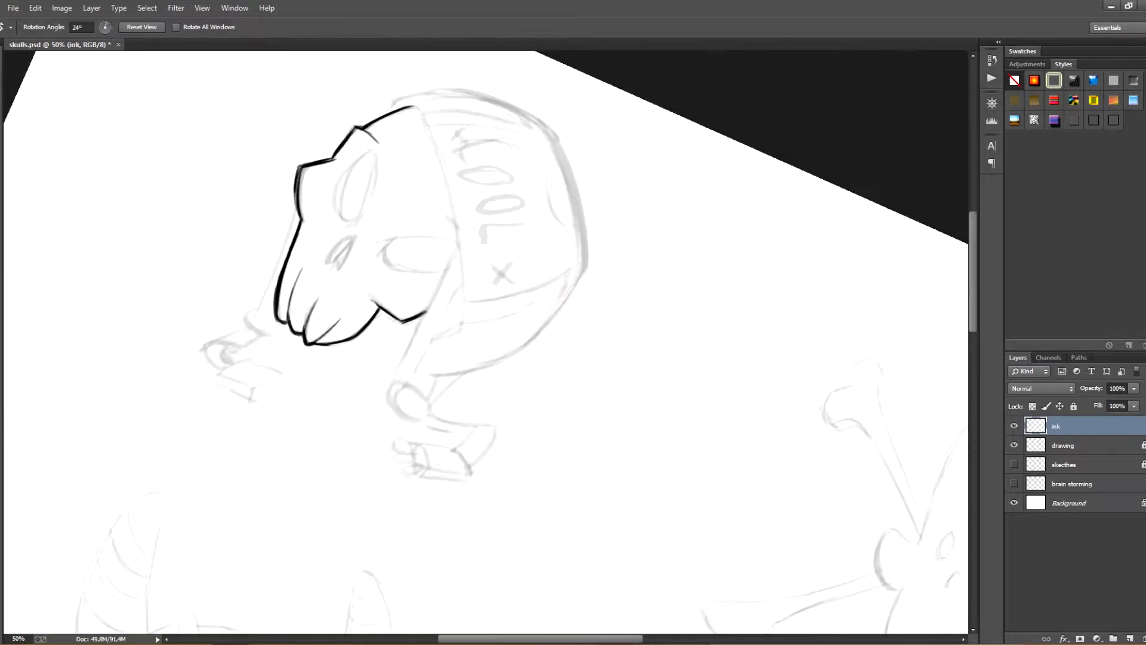
pyautogui.press(']')
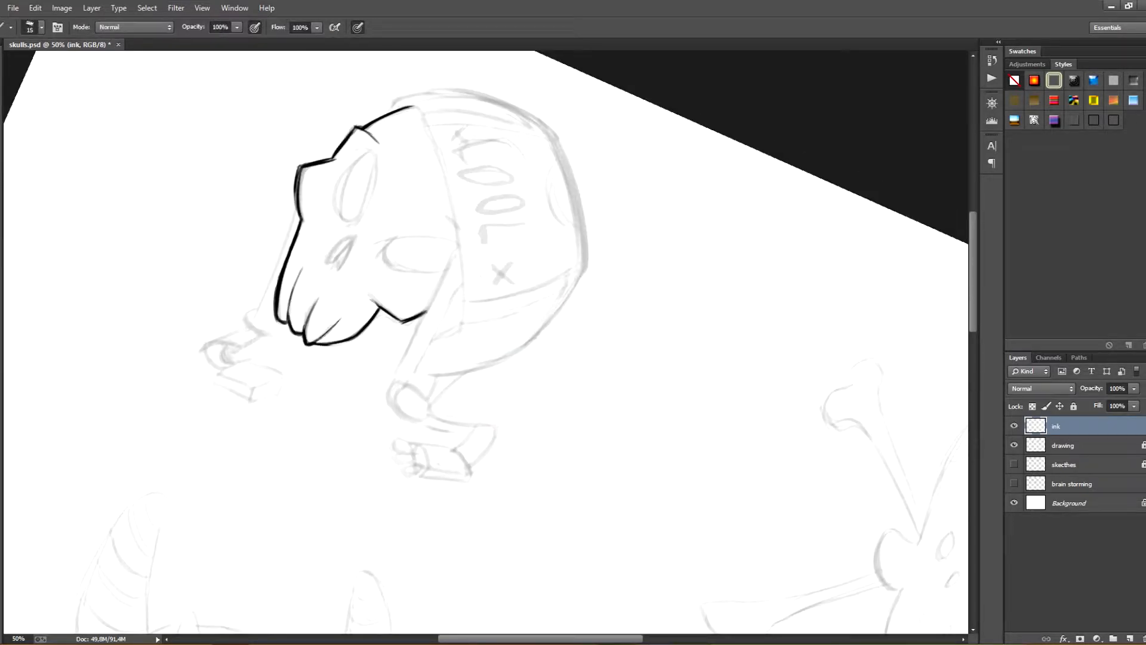
pyautogui.moveTo(416, 328); pyautogui.dragTo(433, 299)
# Ink the upper edges of both eye sockets.
pyautogui.press('r')
pyautogui.moveTo(537, 269); pyautogui.dragTo(567, 418)
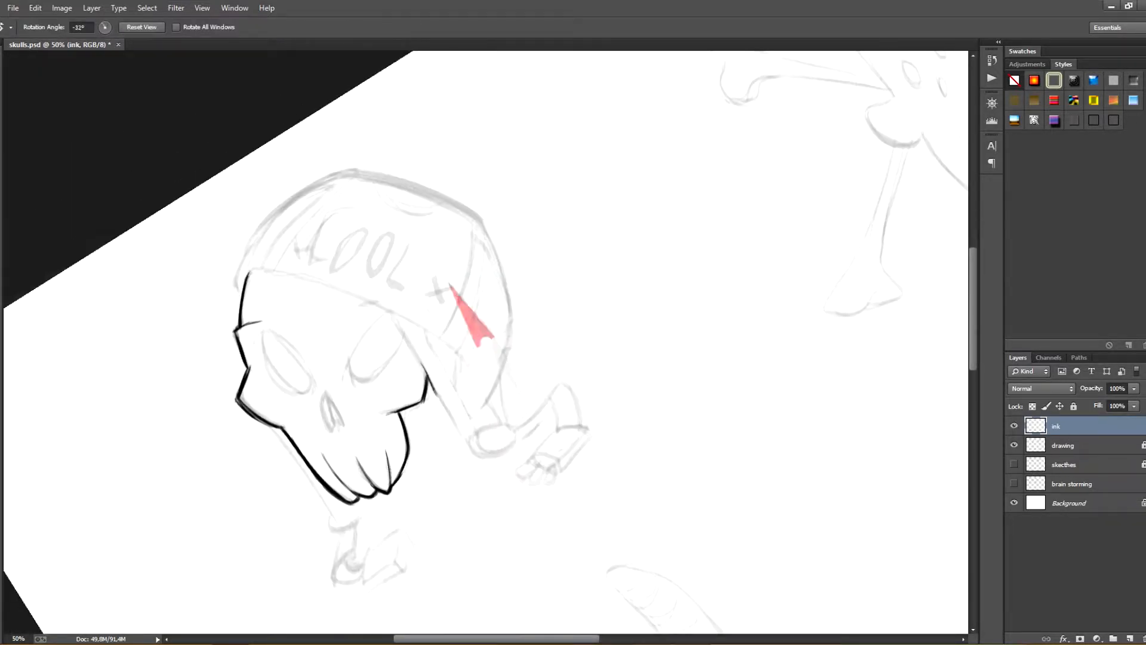
pyautogui.press(']')
pyautogui.moveTo(351, 370)
pyautogui.mouseDown()
pyautogui.moveTo(360, 339)
pyautogui.moveTo(351, 363)
pyautogui.mouseUp()
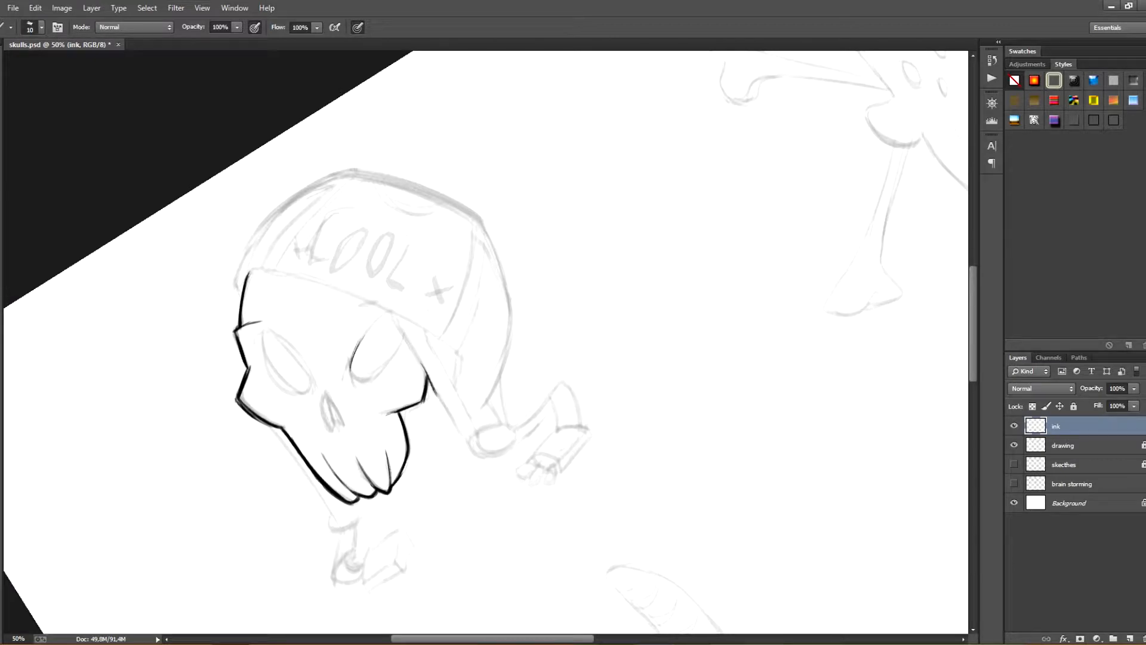
pyautogui.moveTo(377, 321)
pyautogui.mouseDown()
pyautogui.moveTo(388, 312)
pyautogui.moveTo(352, 356)
pyautogui.mouseUp()
pyautogui.press('r')
pyautogui.moveTo(537, 268); pyautogui.dragTo(567, 388)
pyautogui.moveTo(275, 263)
pyautogui.mouseDown()
pyautogui.moveTo(308, 326)
pyautogui.moveTo(285, 266)
pyautogui.moveTo(301, 303)
pyautogui.mouseUp()
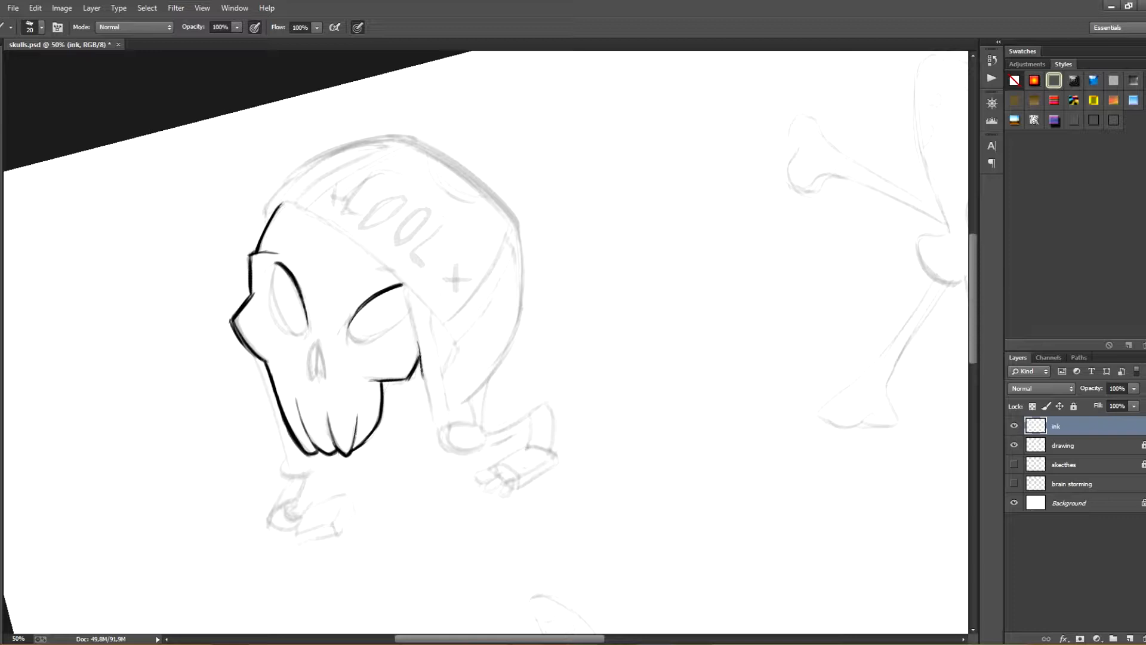
# Rework and complete the outlines of both eye sockets with a 10 px brush.
pyautogui.moveTo(266, 260)
pyautogui.mouseDown()
pyautogui.moveTo(279, 265)
pyautogui.moveTo(276, 320)
pyautogui.mouseUp()
pyautogui.hotkey('ctrl', 'z')
pyautogui.hotkey('ctrl', 'z')
pyautogui.hotkey('ctrl', 'z')
pyautogui.moveTo(274, 281)
pyautogui.mouseDown()
pyautogui.moveTo(278, 323)
pyautogui.moveTo(355, 356)
pyautogui.moveTo(361, 344)
pyautogui.moveTo(364, 382)
pyautogui.moveTo(405, 442)
pyautogui.mouseUp()
pyautogui.hotkey('ctrl', 'z')
pyautogui.press('r')
pyautogui.press('space')
pyautogui.moveTo(406, 441)
pyautogui.mouseDown()
pyautogui.moveTo(471, 347)
pyautogui.moveTo(454, 358)
pyautogui.mouseUp()
pyautogui.press('r')
pyautogui.press('b')
pyautogui.moveTo(327, 258)
pyautogui.mouseDown()
pyautogui.moveTo(327, 234)
pyautogui.moveTo(327, 267)
pyautogui.mouseUp()
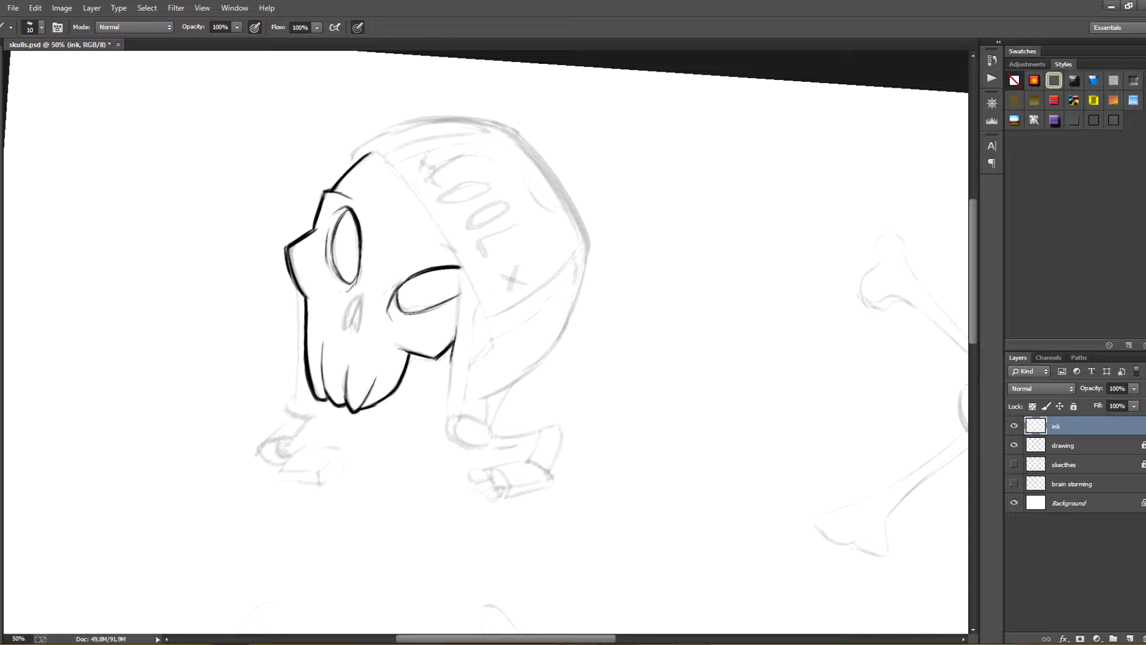
# Ink the nose cavity and the small crease lines around the brow and eye sockets.
pyautogui.moveTo(364, 210); pyautogui.dragTo(372, 231)
pyautogui.hotkey('ctrl', 'z')
pyautogui.moveTo(398, 274); pyautogui.dragTo(391, 289)
pyautogui.moveTo(439, 240); pyautogui.dragTo(454, 251)
pyautogui.moveTo(362, 294)
pyautogui.mouseDown()
pyautogui.moveTo(345, 324)
pyautogui.moveTo(360, 324)
pyautogui.moveTo(356, 336)
pyautogui.moveTo(353, 323)
pyautogui.moveTo(388, 281)
pyautogui.mouseUp()
pyautogui.hotkey('ctrl', 'z')
pyautogui.press(']')
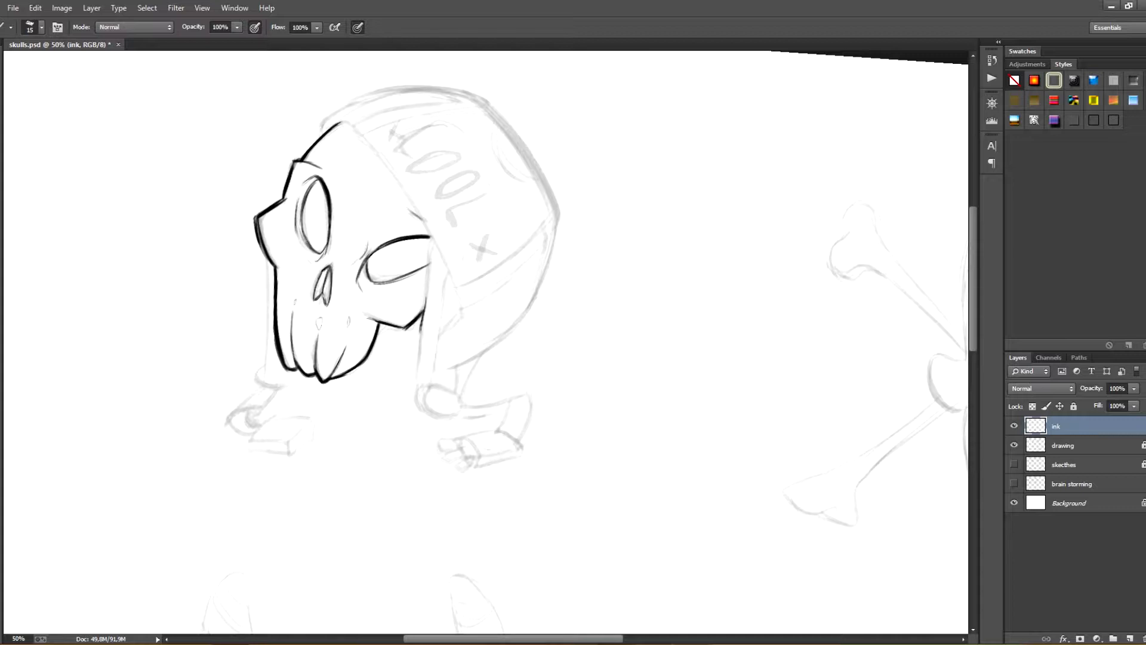
# Thicken the line where the right cheekbone meets the jaw with a 15 px brush.
pyautogui.press('r')
pyautogui.moveTo(418, 179); pyautogui.dragTo(554, 179)
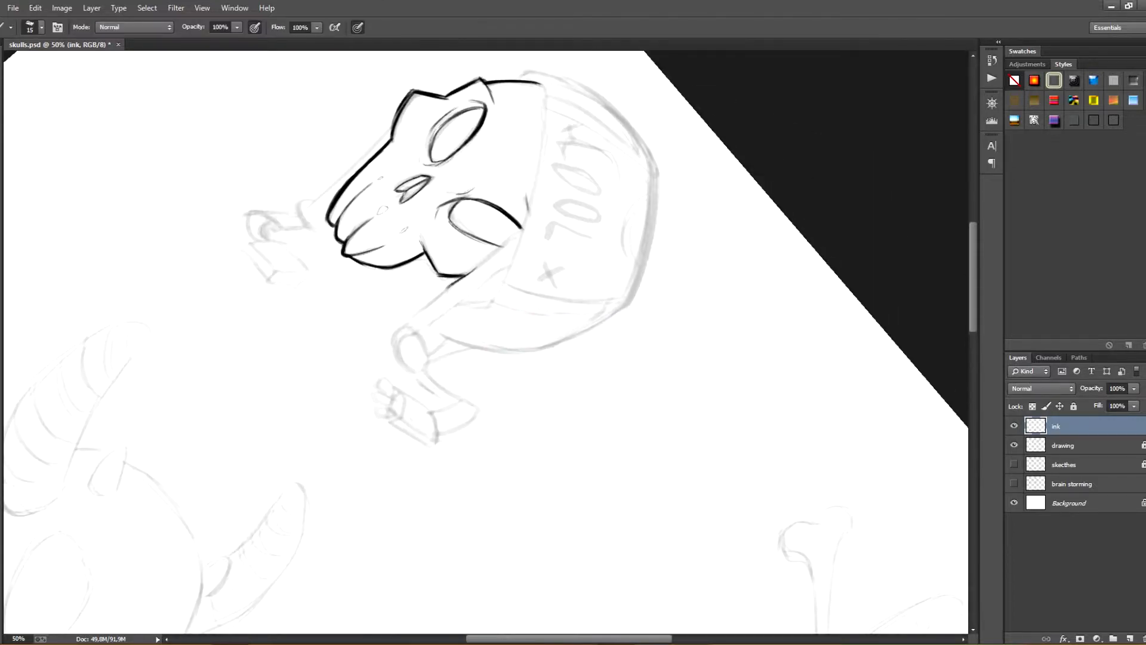
pyautogui.moveTo(426, 255); pyautogui.dragTo(439, 275)
# Ink the hat's left strap behind the jaw, undoing and redrawing its long lines.
pyautogui.press('r')
pyautogui.moveTo(417, 179); pyautogui.dragTo(411, 502)
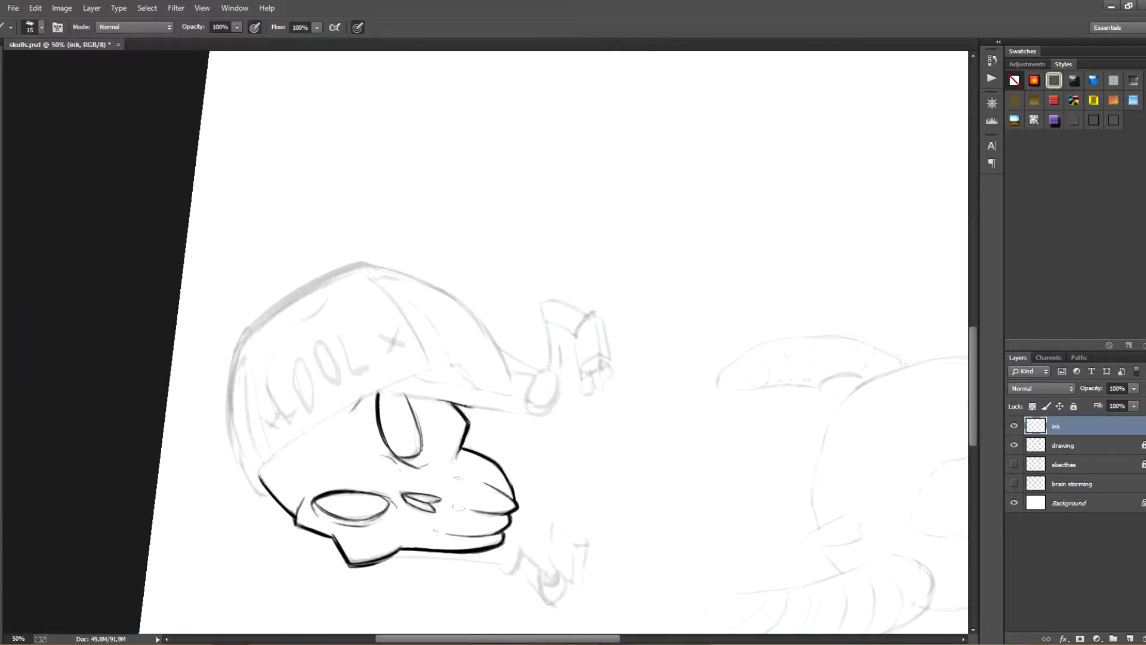
pyautogui.press('space')
pyautogui.moveTo(448, 388); pyautogui.dragTo(418, 328)
pyautogui.press('r')
pyautogui.moveTo(417, 179); pyautogui.dragTo(563, 183)
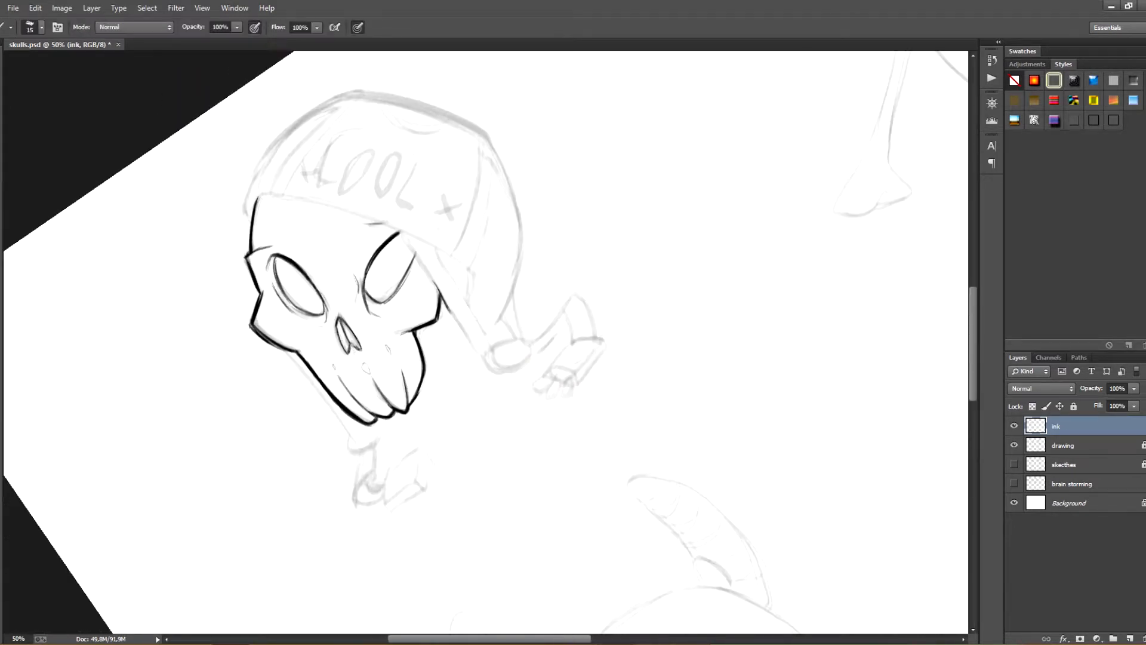
pyautogui.moveTo(286, 351); pyautogui.dragTo(328, 406)
pyautogui.moveTo(287, 351); pyautogui.dragTo(342, 420)
pyautogui.moveTo(290, 352); pyautogui.dragTo(332, 407)
pyautogui.hotkey('ctrl', 'z')
pyautogui.hotkey('ctrl', 'z')
pyautogui.moveTo(287, 351); pyautogui.dragTo(347, 429)
pyautogui.hotkey('ctrl', 'z')
pyautogui.moveTo(314, 390)
pyautogui.mouseDown()
pyautogui.moveTo(355, 442)
pyautogui.moveTo(364, 432)
pyautogui.moveTo(355, 455)
pyautogui.mouseUp()
pyautogui.hotkey('ctrl', 'z')
pyautogui.hotkey('ctrl', 'z')
# Ink the small clasp at the lower end of the left strap with a finer brush and clean up its edges.
pyautogui.press('[')
pyautogui.press('[')
pyautogui.moveTo(348, 436); pyautogui.dragTo(356, 453)
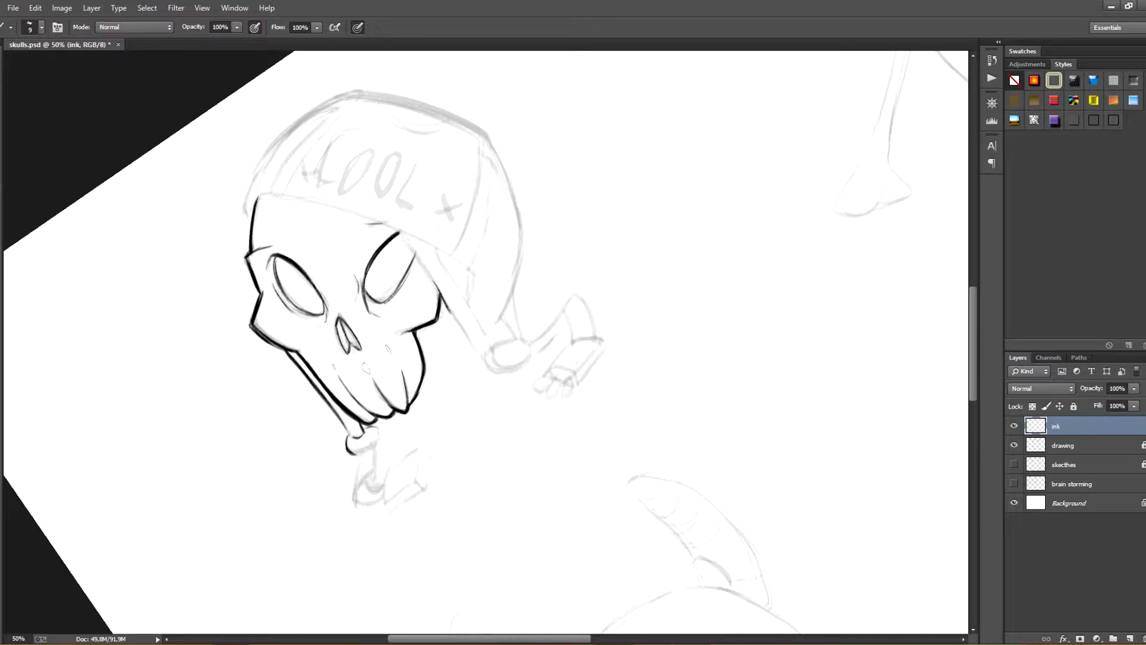
pyautogui.press('r')
pyautogui.moveTo(378, 432)
pyautogui.mouseDown()
pyautogui.moveTo(414, 194)
pyautogui.moveTo(427, 217)
pyautogui.moveTo(408, 210)
pyautogui.moveTo(419, 219)
pyautogui.moveTo(363, 411)
pyautogui.mouseUp()
pyautogui.press('r')
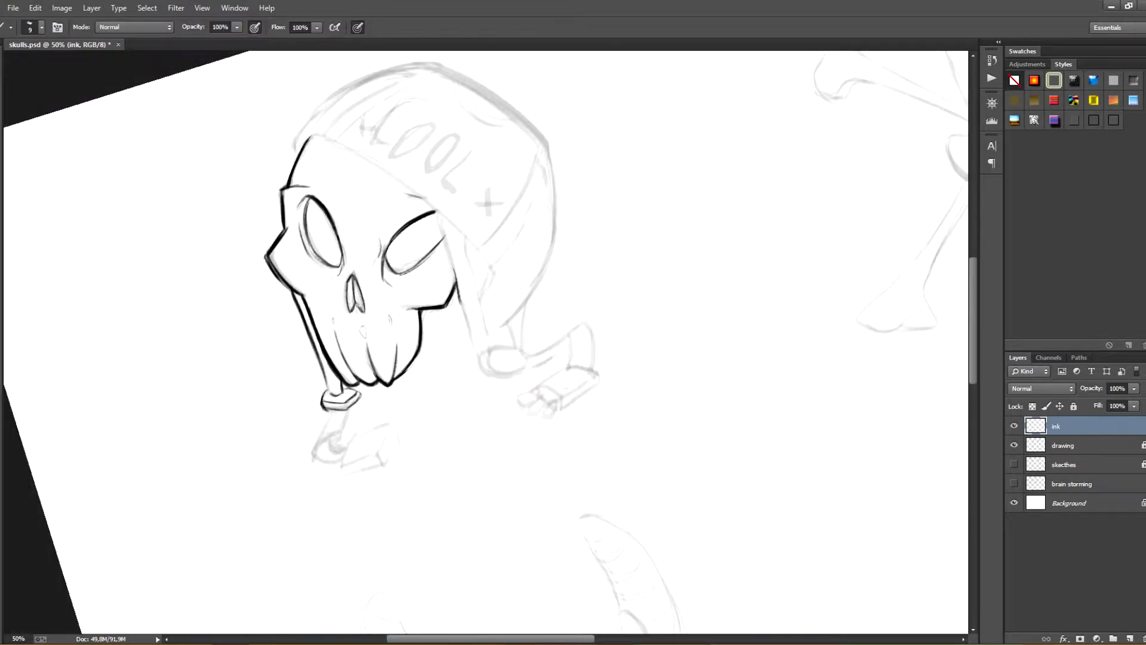
pyautogui.press('e')
pyautogui.press('b')
pyautogui.press('e')
pyautogui.press('b')
pyautogui.press('e')
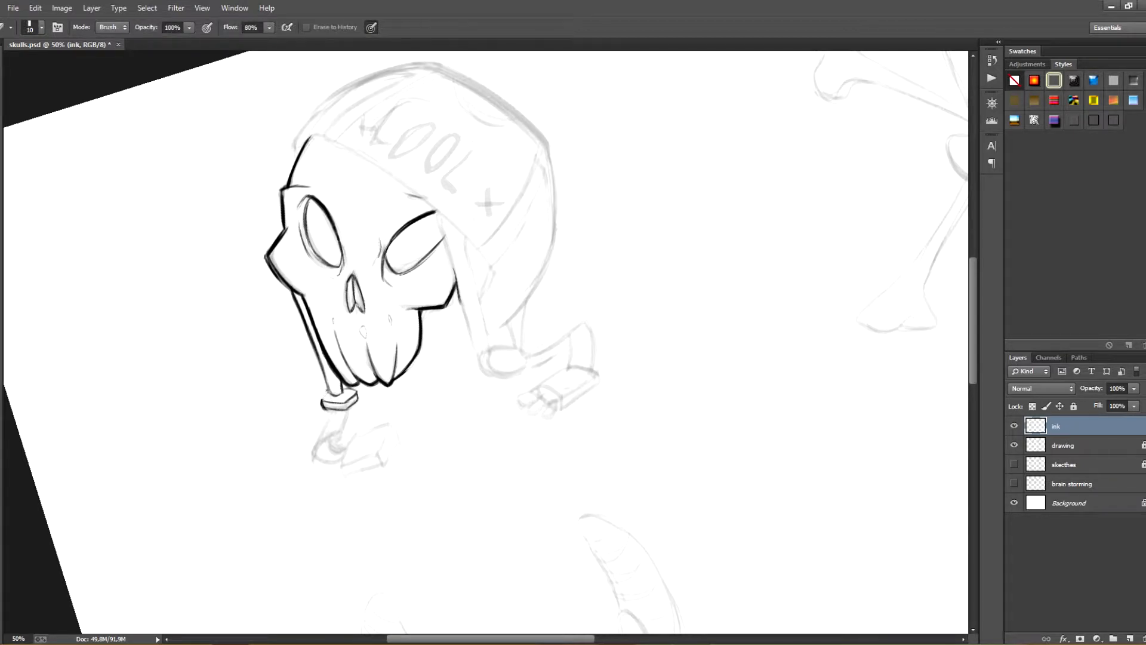
pyautogui.press('b')
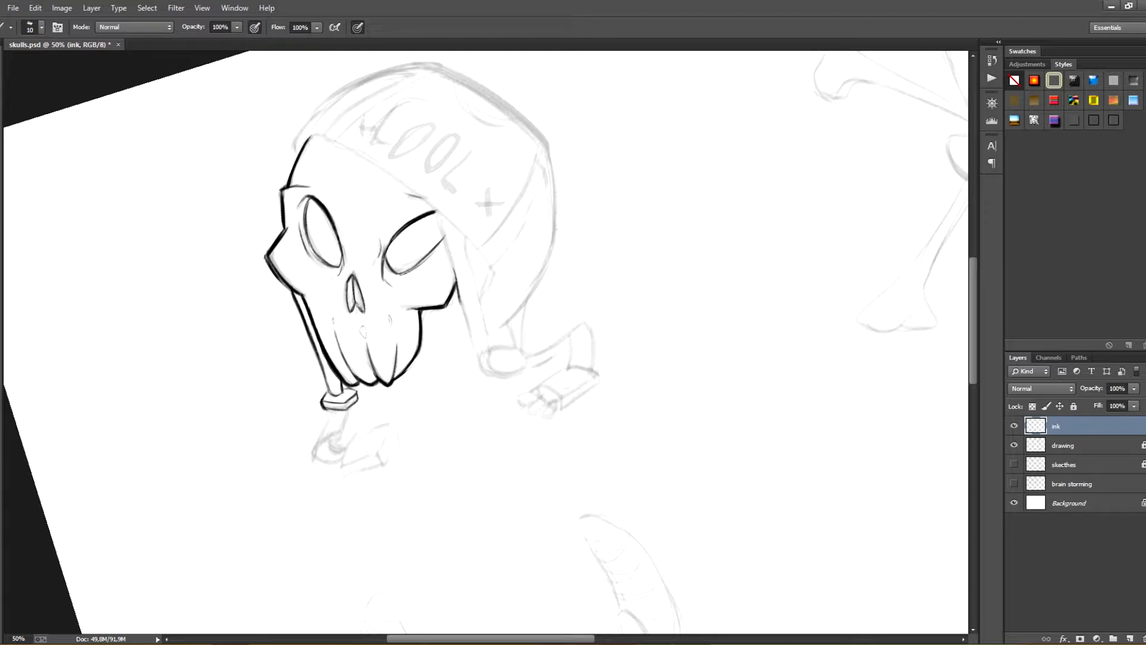
pyautogui.press('e')
pyautogui.press('b')
pyautogui.moveTo(328, 390); pyautogui.dragTo(323, 401)
# Ink the short band hanging below the left strap's clasp with a 15 px brush.
pyautogui.press('r')
pyautogui.moveTo(358, 358)
pyautogui.mouseDown()
pyautogui.moveTo(453, 217)
pyautogui.moveTo(436, 184)
pyautogui.moveTo(398, 209)
pyautogui.moveTo(420, 221)
pyautogui.moveTo(358, 360)
pyautogui.moveTo(362, 410)
pyautogui.moveTo(322, 447)
pyautogui.moveTo(345, 435)
pyautogui.mouseUp()
pyautogui.press('e')
pyautogui.press('b')
pyautogui.press(']')
pyautogui.press('r')
pyautogui.press('b')
pyautogui.moveTo(353, 438)
pyautogui.mouseDown()
pyautogui.moveTo(374, 401)
pyautogui.moveTo(341, 414)
pyautogui.mouseUp()
# Ink the curved fold at the bottom of the hanging band, undoing the misplaced strokes.
pyautogui.moveTo(365, 397)
pyautogui.mouseDown()
pyautogui.moveTo(338, 419)
pyautogui.moveTo(358, 431)
pyautogui.moveTo(359, 420)
pyautogui.mouseUp()
pyautogui.moveTo(356, 416); pyautogui.dragTo(369, 420)
pyautogui.hotkey('ctrl', 'alt', 'z')
pyautogui.hotkey('ctrl', 'alt', 'z')
pyautogui.moveTo(358, 402)
pyautogui.mouseDown()
pyautogui.moveTo(366, 428)
pyautogui.moveTo(394, 397)
pyautogui.mouseUp()
pyautogui.hotkey('ctrl', 'alt', 'z')
pyautogui.hotkey('ctrl', 'alt', 'z')
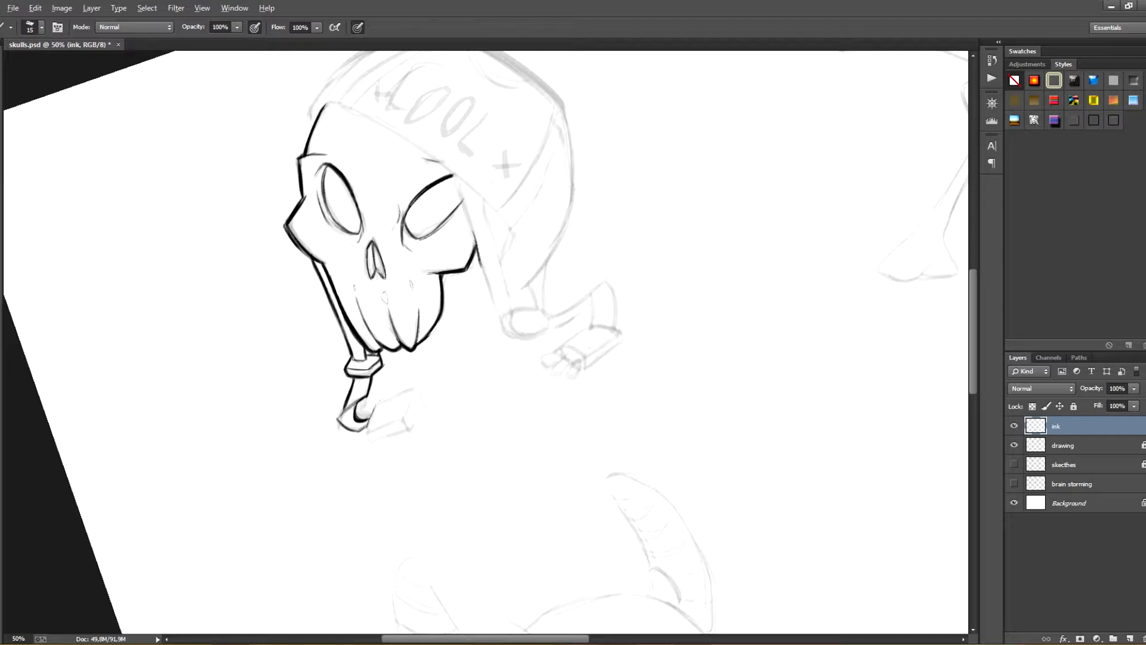
pyautogui.press('e')
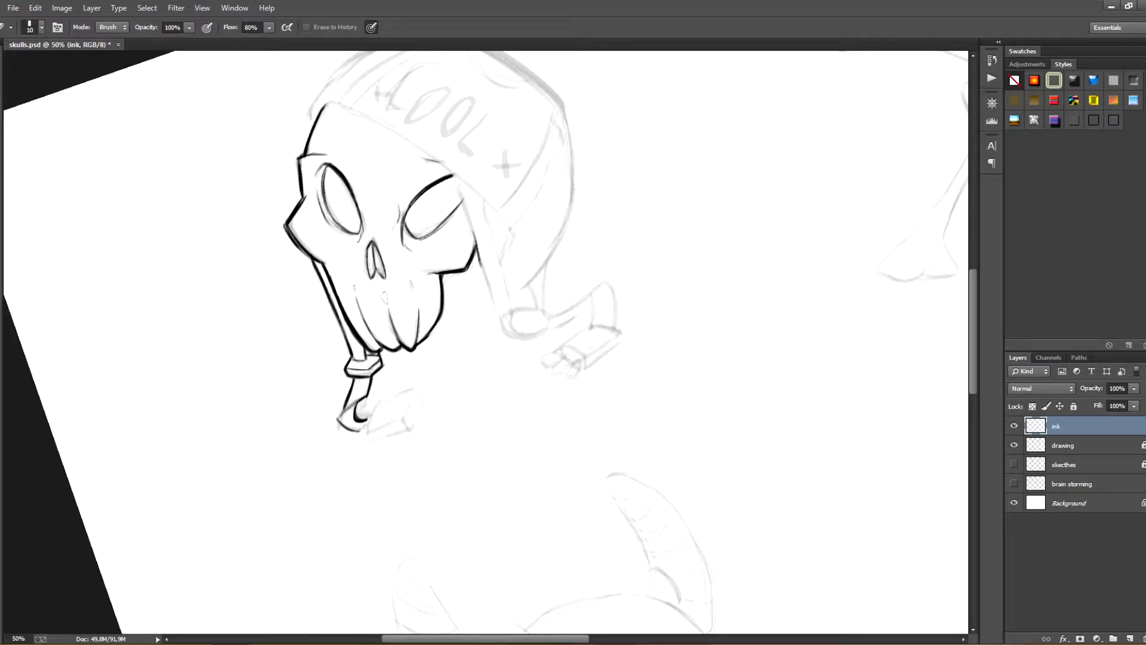
pyautogui.press('b')
# Ink the outline of the box-shaped buckle beside the curved fold of the left strap.
pyautogui.moveTo(375, 406); pyautogui.dragTo(366, 430)
pyautogui.moveTo(376, 406); pyautogui.dragTo(368, 432)
pyautogui.hotkey('ctrl', 'alt', 'z')
pyautogui.hotkey('ctrl', 'alt', 'z')
pyautogui.moveTo(376, 405)
pyautogui.mouseDown()
pyautogui.moveTo(418, 388)
pyautogui.moveTo(411, 411)
pyautogui.moveTo(426, 408)
pyautogui.moveTo(416, 430)
pyautogui.moveTo(370, 446)
pyautogui.moveTo(426, 408)
pyautogui.mouseUp()
pyautogui.hotkey('ctrl', 'z')
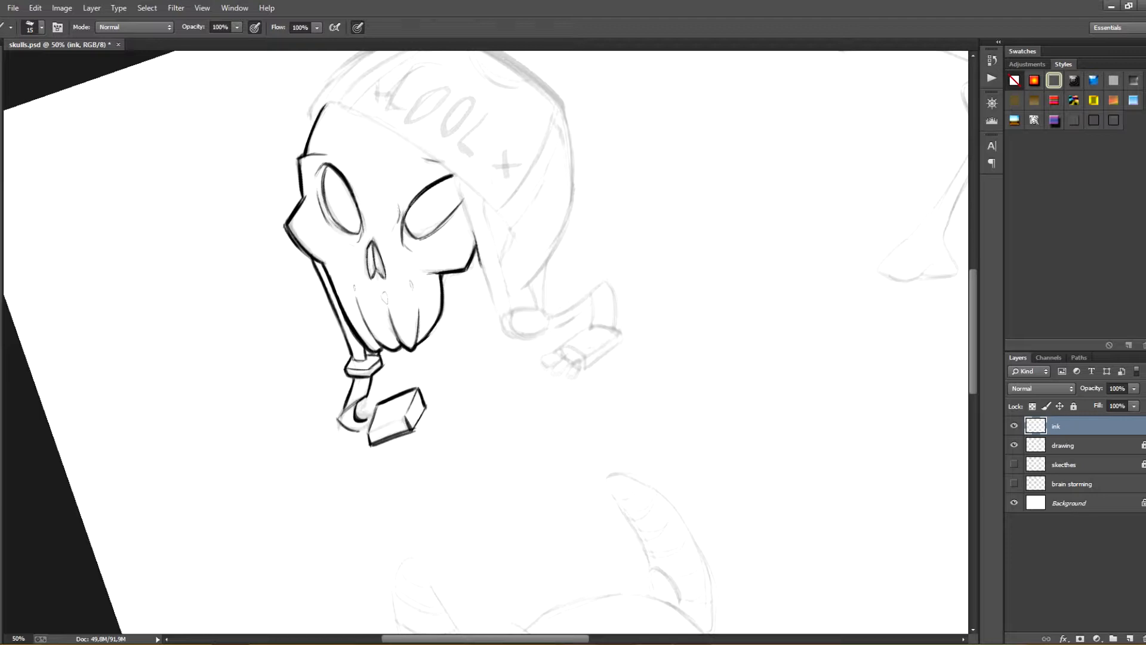
# Rework the edges of the left strap's buckle, touch up the fold and add a small slot on the buckle's end face.
pyautogui.moveTo(367, 433)
pyautogui.mouseDown()
pyautogui.moveTo(400, 420)
pyautogui.moveTo(378, 281)
pyautogui.moveTo(358, 268)
pyautogui.moveTo(384, 266)
pyautogui.moveTo(363, 377)
pyautogui.mouseUp()
pyautogui.press('r')
pyautogui.press('b')
pyautogui.hotkey('ctrl', 'z')
pyautogui.hotkey('ctrl', 'alt', 'z')
pyautogui.hotkey('ctrl', 'alt', 'z')
pyautogui.hotkey('ctrl', 'alt', 'z')
pyautogui.press('r')
pyautogui.press('b')
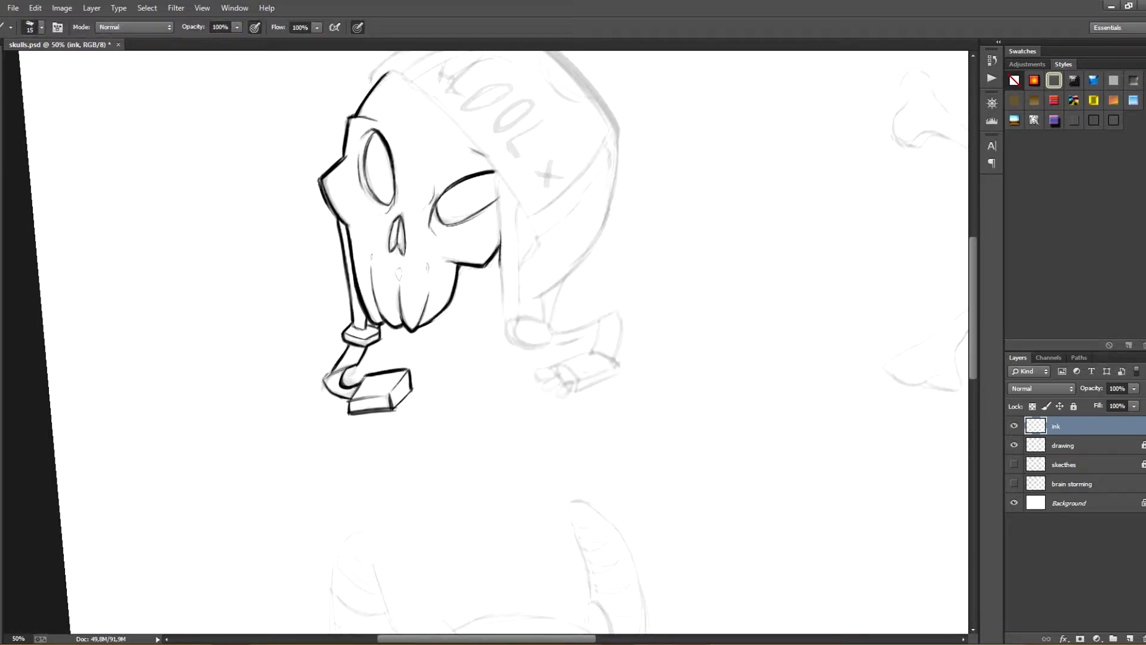
pyautogui.moveTo(324, 379); pyautogui.dragTo(336, 369)
pyautogui.moveTo(404, 382); pyautogui.dragTo(395, 400)
pyautogui.hotkey('ctrl', 'z')
# Ink the front edge of the right hat strap down from the cheekbone.
pyautogui.moveTo(537, 298); pyautogui.dragTo(405, 312)
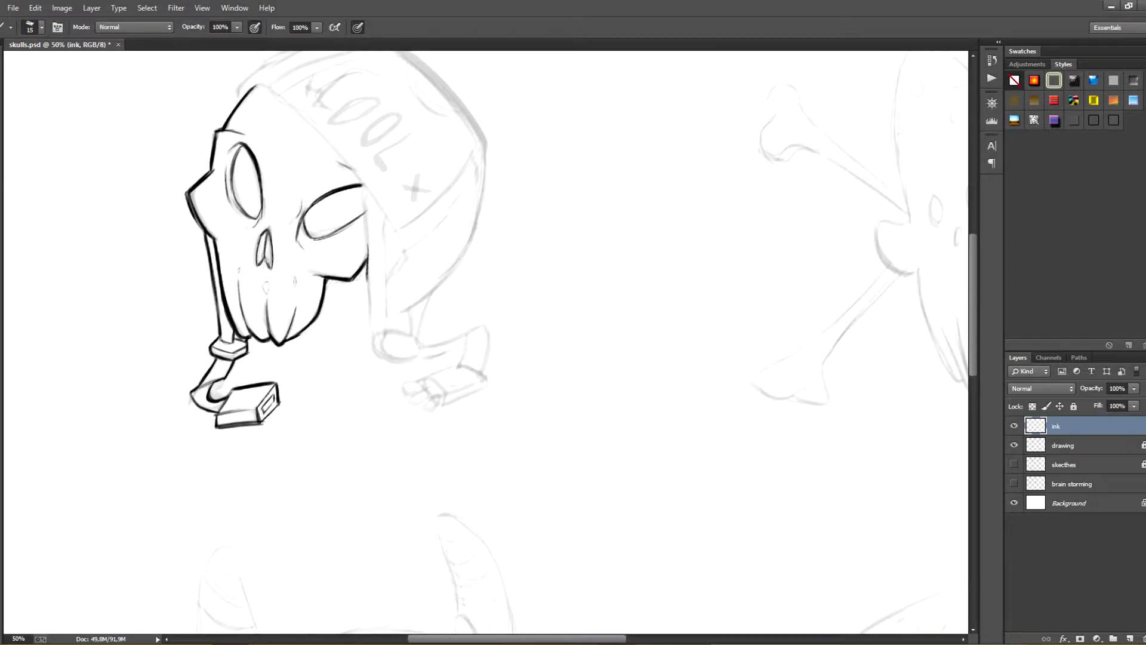
pyautogui.moveTo(367, 244); pyautogui.dragTo(371, 337)
pyautogui.moveTo(382, 298); pyautogui.dragTo(377, 349)
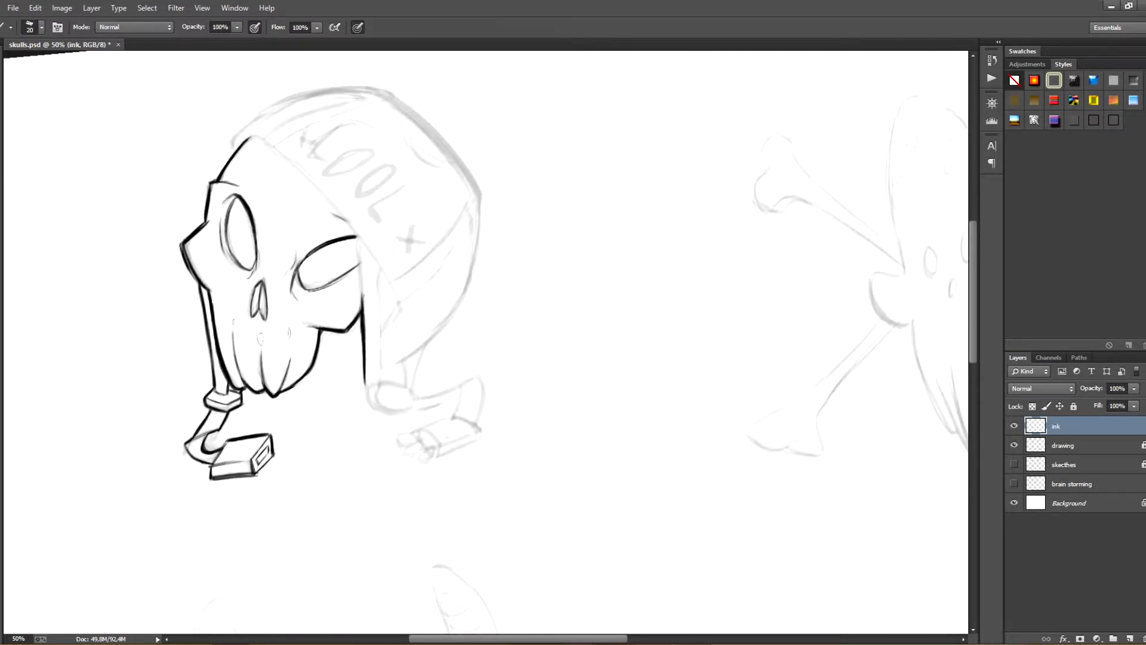
# Ink the hat's left corner and the first part of its upper contour.
pyautogui.moveTo(231, 140); pyautogui.dragTo(234, 155)
pyautogui.moveTo(233, 139); pyautogui.dragTo(308, 95)
pyautogui.press('r')
pyautogui.moveTo(477, 334)
pyautogui.mouseDown()
pyautogui.moveTo(473, 307)
pyautogui.moveTo(490, 299)
pyautogui.moveTo(460, 320)
pyautogui.moveTo(490, 347)
pyautogui.moveTo(459, 310)
pyautogui.mouseUp()
pyautogui.press('b')
pyautogui.press(']')
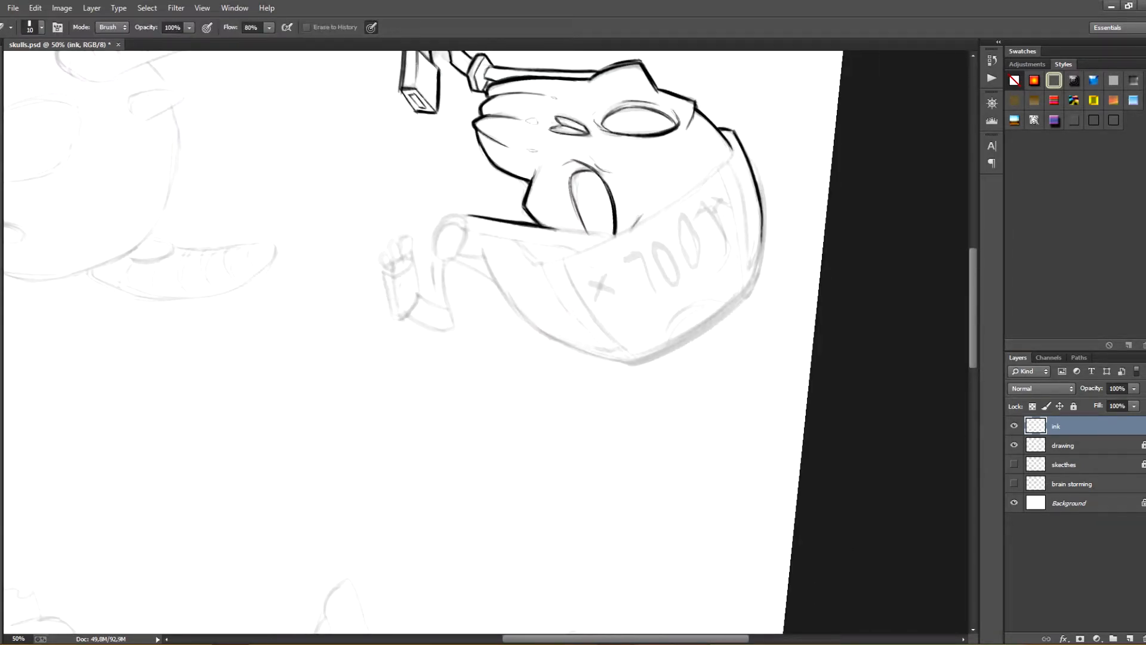
# Undo the latest hat strokes and redraw the left contour with a larger brush, joining it to the forehead.
pyautogui.moveTo(763, 212)
pyautogui.mouseDown()
pyautogui.moveTo(765, 276)
pyautogui.moveTo(539, 606)
pyautogui.moveTo(222, 395)
pyautogui.mouseUp()
pyautogui.hotkey('ctrl', 'z')
pyautogui.hotkey('ctrl', 'z')
pyautogui.hotkey('ctrl', 'z')
pyautogui.hotkey('ctrl', 'z')
pyautogui.press('r')
pyautogui.press(']')
pyautogui.moveTo(187, 454); pyautogui.dragTo(185, 476)
pyautogui.press('e')
pyautogui.press('b')
# Ink a thick line along the hat's crown with a 30 px brush, replacing the first attempt.
pyautogui.moveTo(212, 328); pyautogui.dragTo(348, 287)
pyautogui.hotkey('ctrl', 'z')
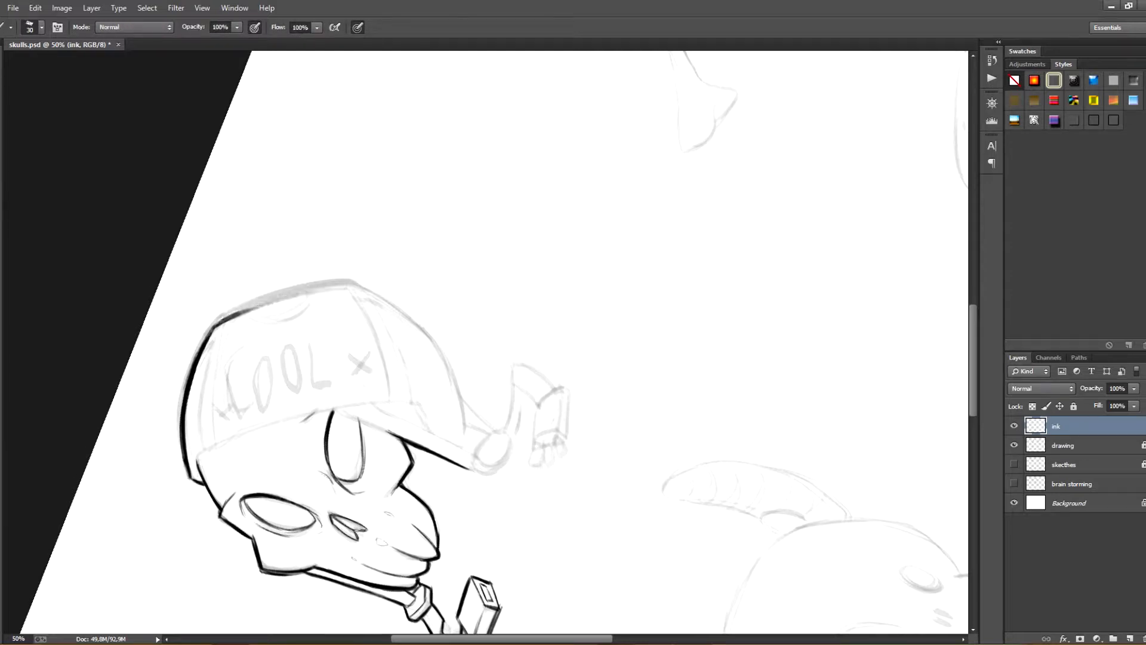
pyautogui.moveTo(214, 327); pyautogui.dragTo(357, 286)
# Ink the back contour of the hat from the crown corner down toward the right strap.
pyautogui.press('r')
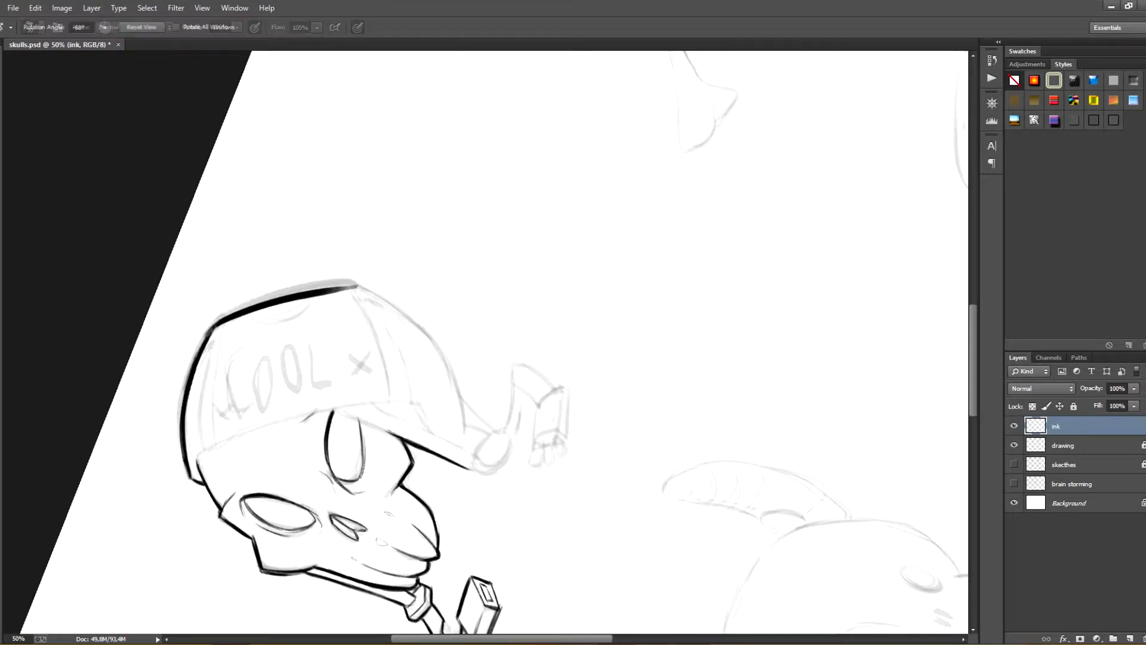
pyautogui.moveTo(537, 299); pyautogui.dragTo(597, 179)
pyautogui.moveTo(505, 183)
pyautogui.mouseDown()
pyautogui.moveTo(505, 232)
pyautogui.moveTo(479, 284)
pyautogui.mouseUp()
pyautogui.hotkey('ctrl', 'z')
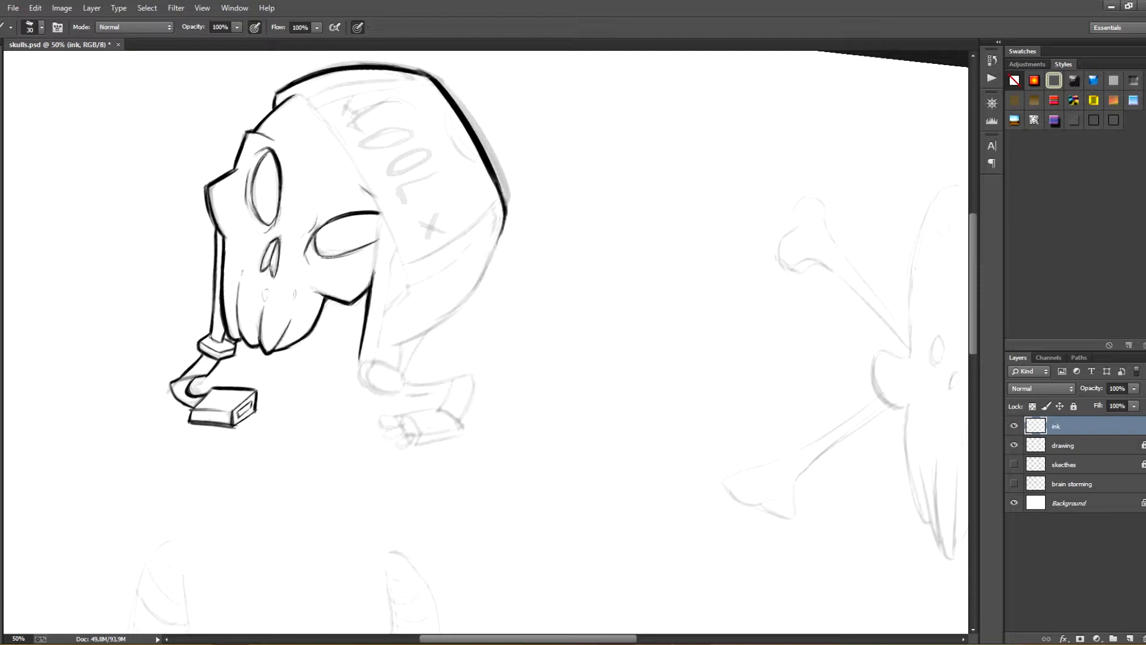
pyautogui.press('r')
pyautogui.moveTo(597, 239); pyautogui.dragTo(510, 192)
pyautogui.moveTo(426, 224)
pyautogui.mouseDown()
pyautogui.moveTo(448, 334)
pyautogui.moveTo(407, 409)
pyautogui.mouseUp()
pyautogui.moveTo(448, 326); pyautogui.dragTo(420, 399)
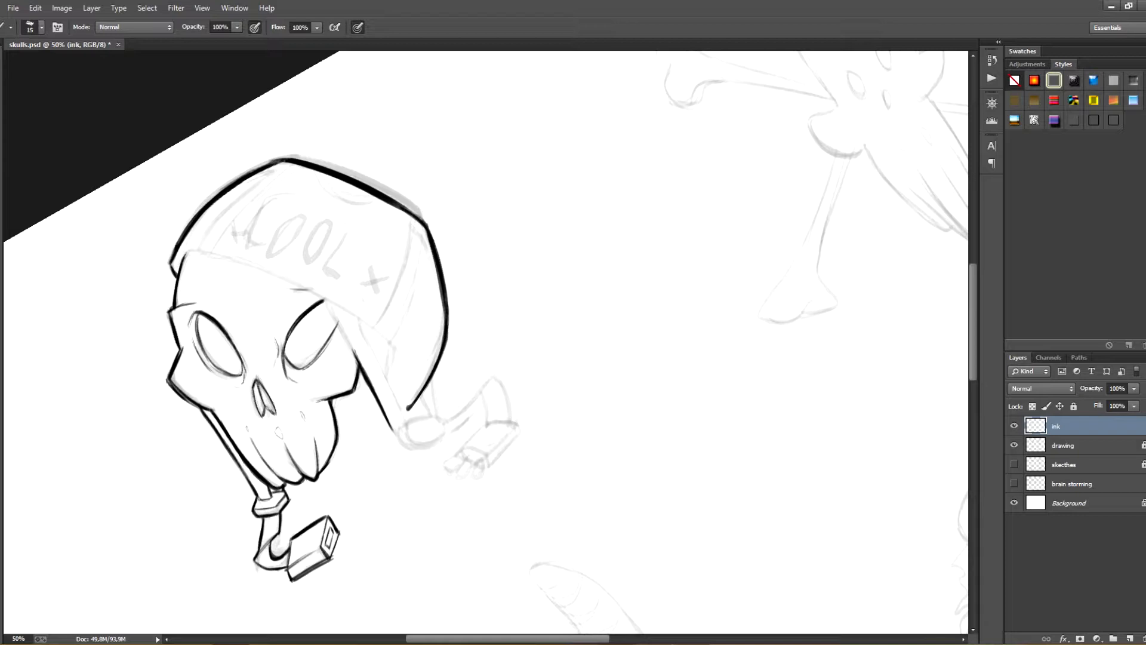
pyautogui.moveTo(418, 395)
pyautogui.mouseDown()
pyautogui.moveTo(405, 410)
pyautogui.moveTo(392, 388)
pyautogui.moveTo(542, 430)
pyautogui.moveTo(576, 313)
pyautogui.moveTo(554, 255)
pyautogui.mouseUp()
pyautogui.press('r')
pyautogui.press('space')
pyautogui.moveTo(374, 460); pyautogui.dragTo(386, 407)
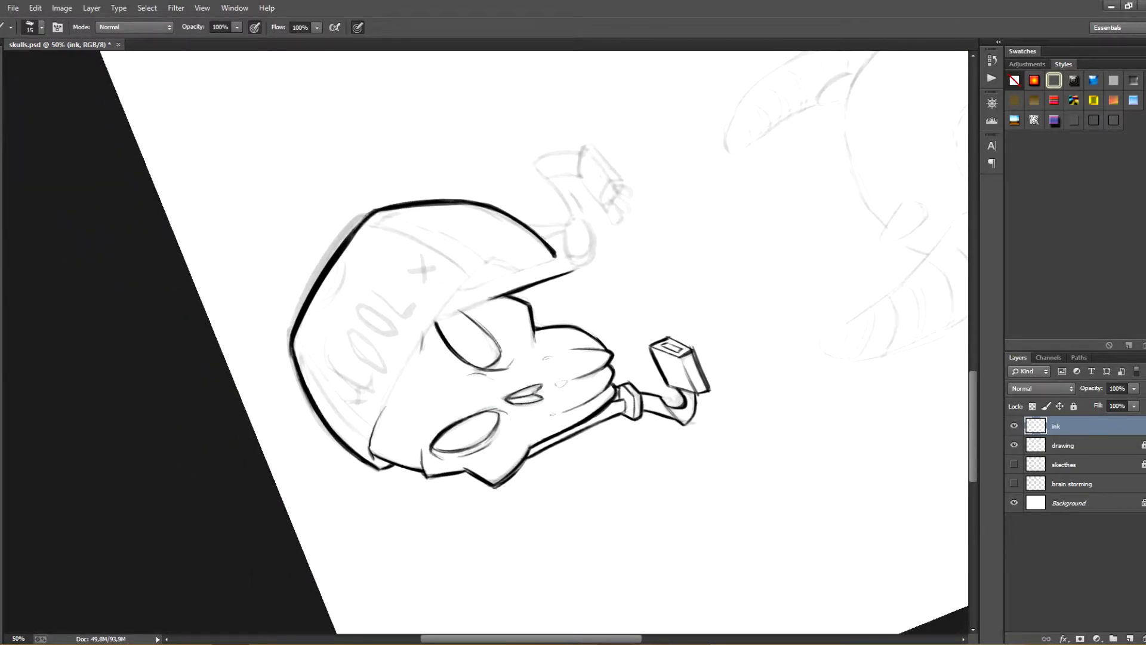
# Undo the last stroke and ink the hat's front brim as one long line across the forehead.
pyautogui.hotkey('ctrl', 'z')
pyautogui.moveTo(369, 447)
pyautogui.mouseDown()
pyautogui.moveTo(445, 301)
pyautogui.moveTo(403, 375)
pyautogui.mouseUp()
pyautogui.press('r')
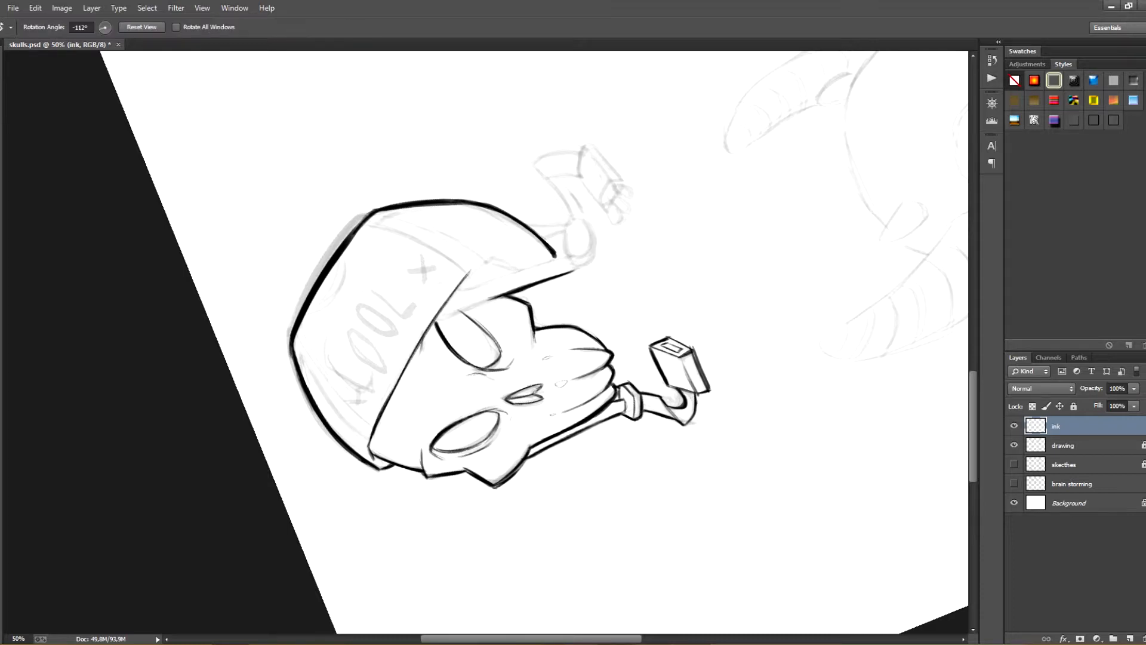
pyautogui.moveTo(334, 477); pyautogui.dragTo(430, 147)
pyautogui.moveTo(442, 188); pyautogui.dragTo(524, 299)
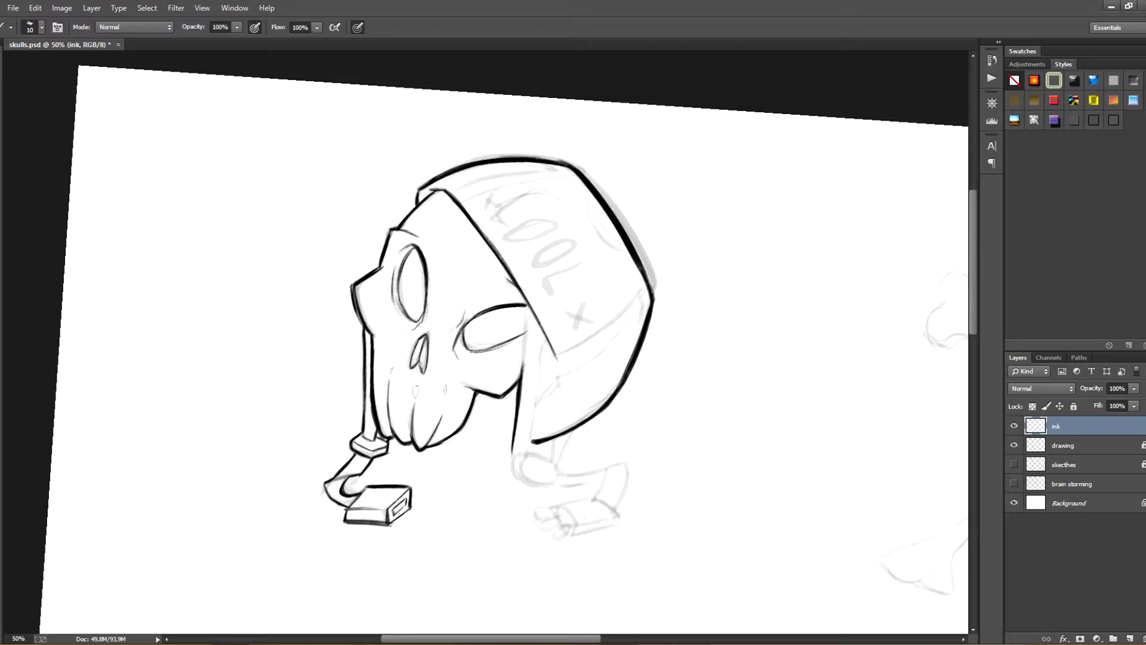
# Continue the brim line in a downward curve beside the right eye socket and erase the overlapping tail.
pyautogui.moveTo(545, 332)
pyautogui.mouseDown()
pyautogui.moveTo(561, 399)
pyautogui.moveTo(541, 333)
pyautogui.mouseUp()
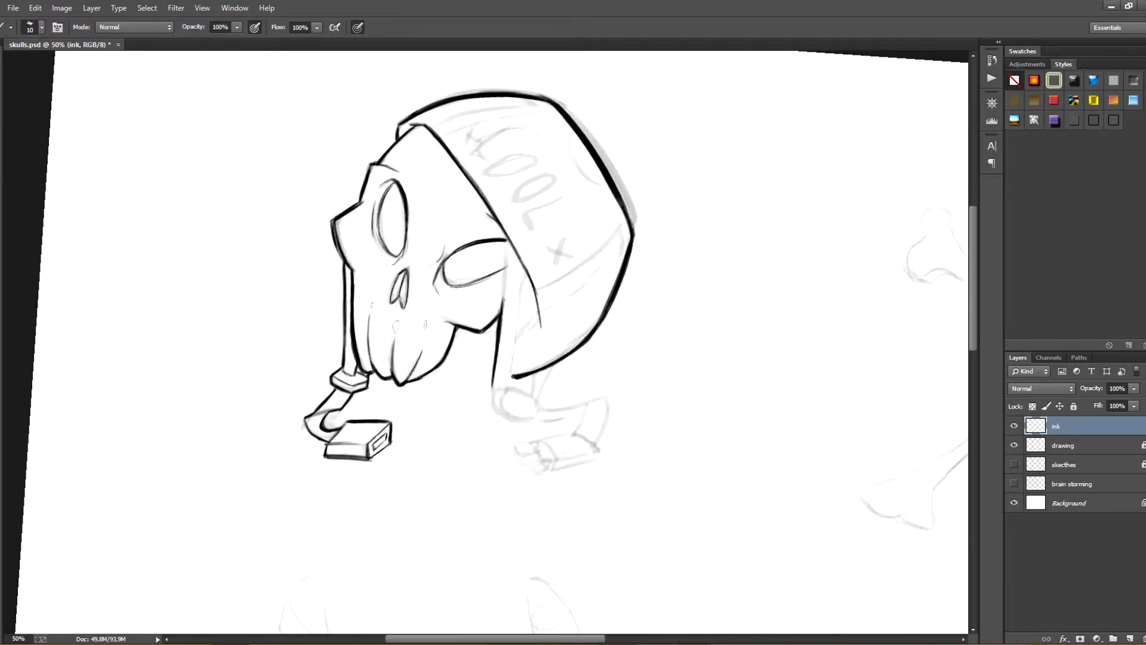
pyautogui.moveTo(536, 292)
pyautogui.mouseDown()
pyautogui.moveTo(545, 340)
pyautogui.moveTo(518, 336)
pyautogui.moveTo(539, 307)
pyautogui.moveTo(548, 349)
pyautogui.mouseUp()
pyautogui.press('r')
pyautogui.press(']')
pyautogui.press('e')
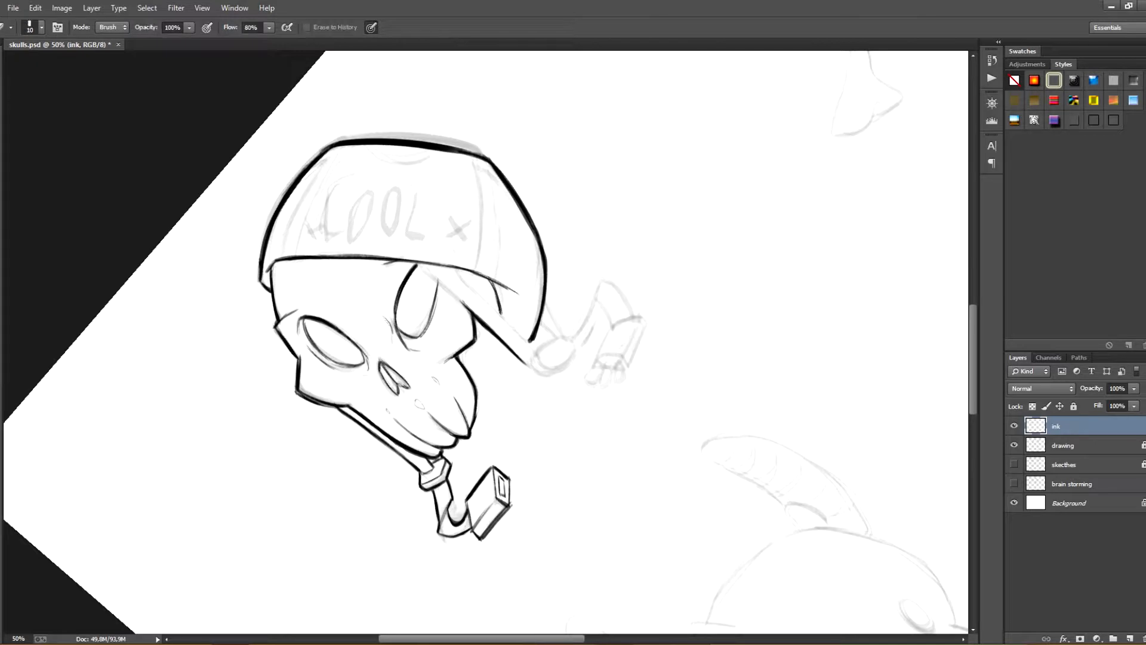
pyautogui.moveTo(508, 289)
pyautogui.mouseDown()
pyautogui.moveTo(494, 282)
pyautogui.moveTo(501, 316)
pyautogui.mouseUp()
pyautogui.press('b')
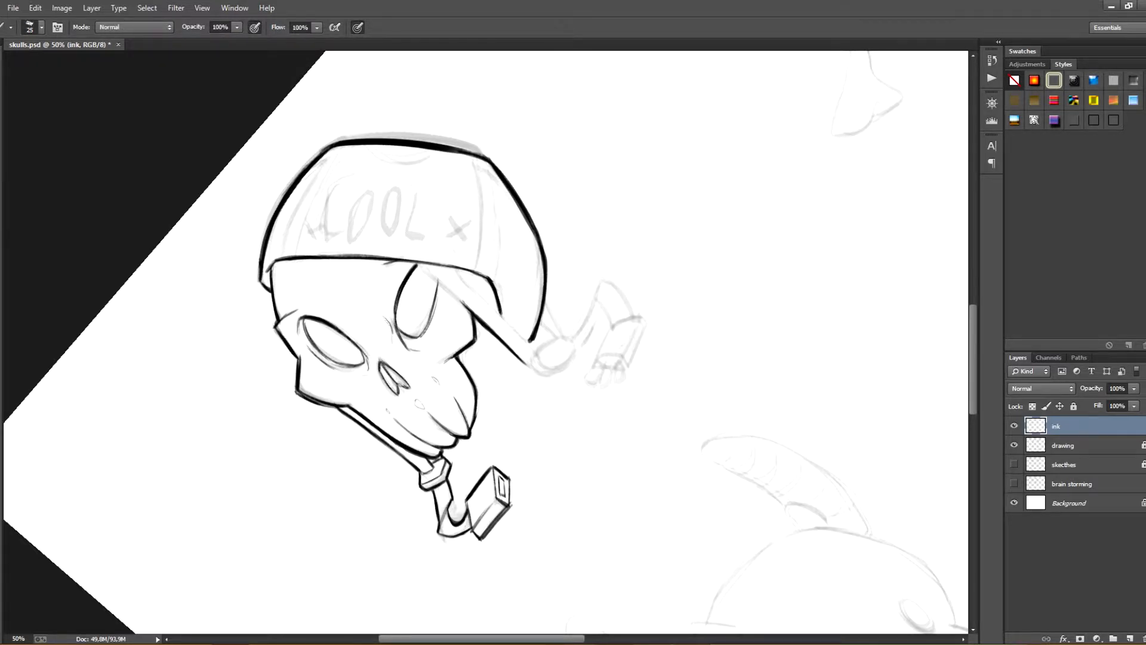
# Clean up the brim's curved end with the eraser and re-ink it as a smooth rounded corner.
pyautogui.press('r')
pyautogui.press('e')
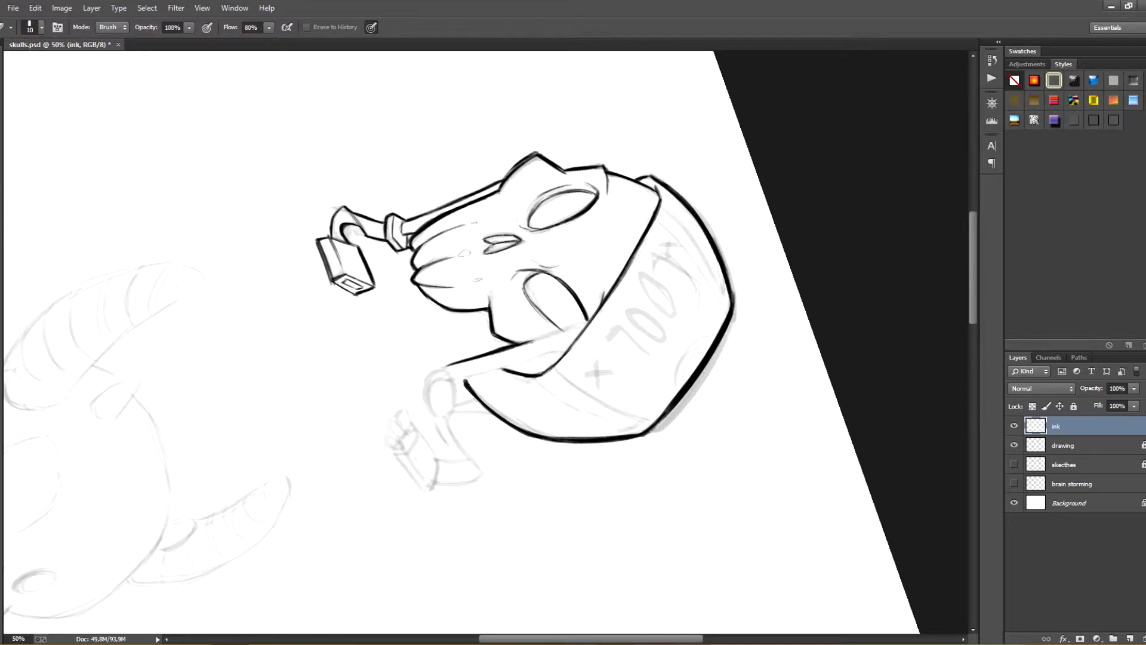
pyautogui.press('r')
pyautogui.moveTo(558, 366)
pyautogui.mouseDown()
pyautogui.moveTo(513, 322)
pyautogui.moveTo(526, 358)
pyautogui.mouseUp()
pyautogui.press('b')
pyautogui.moveTo(544, 268)
pyautogui.mouseDown()
pyautogui.moveTo(549, 301)
pyautogui.moveTo(480, 267)
pyautogui.mouseUp()
pyautogui.press('r')
pyautogui.moveTo(521, 343); pyautogui.dragTo(530, 347)
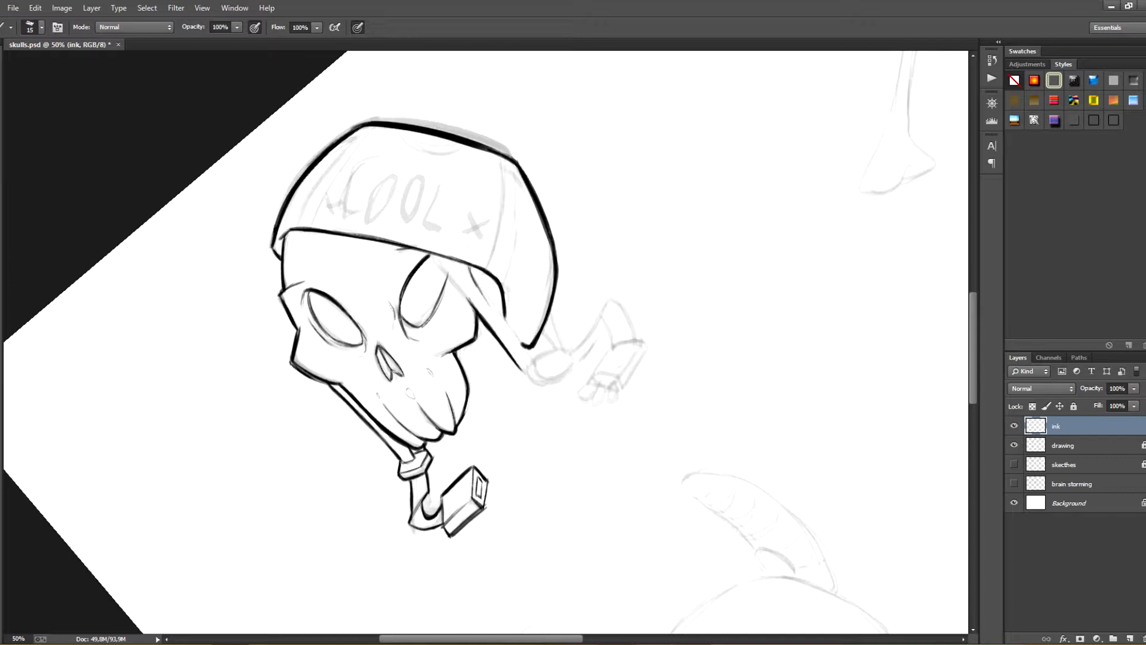
# Ink the missing edges of the right strap from the eye socket and brim downward, using a 15 px brush.
pyautogui.moveTo(474, 268)
pyautogui.mouseDown()
pyautogui.moveTo(532, 361)
pyautogui.moveTo(504, 323)
pyautogui.mouseUp()
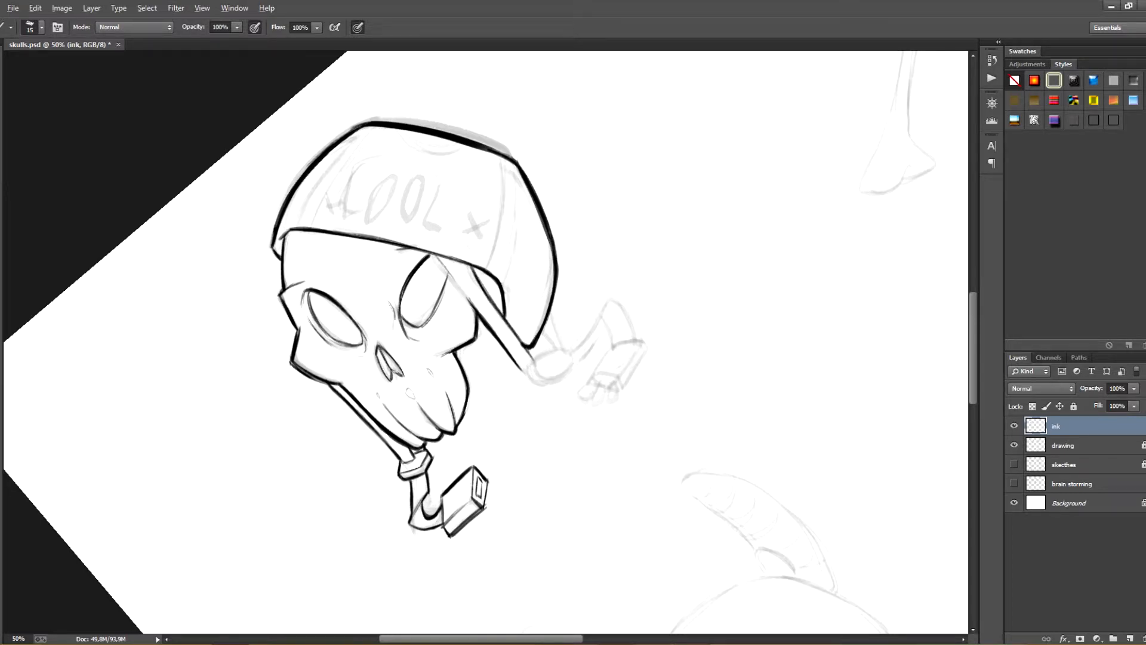
pyautogui.moveTo(432, 254); pyautogui.dragTo(480, 314)
pyautogui.press('r')
pyautogui.moveTo(471, 239); pyautogui.dragTo(553, 262)
pyautogui.press('e')
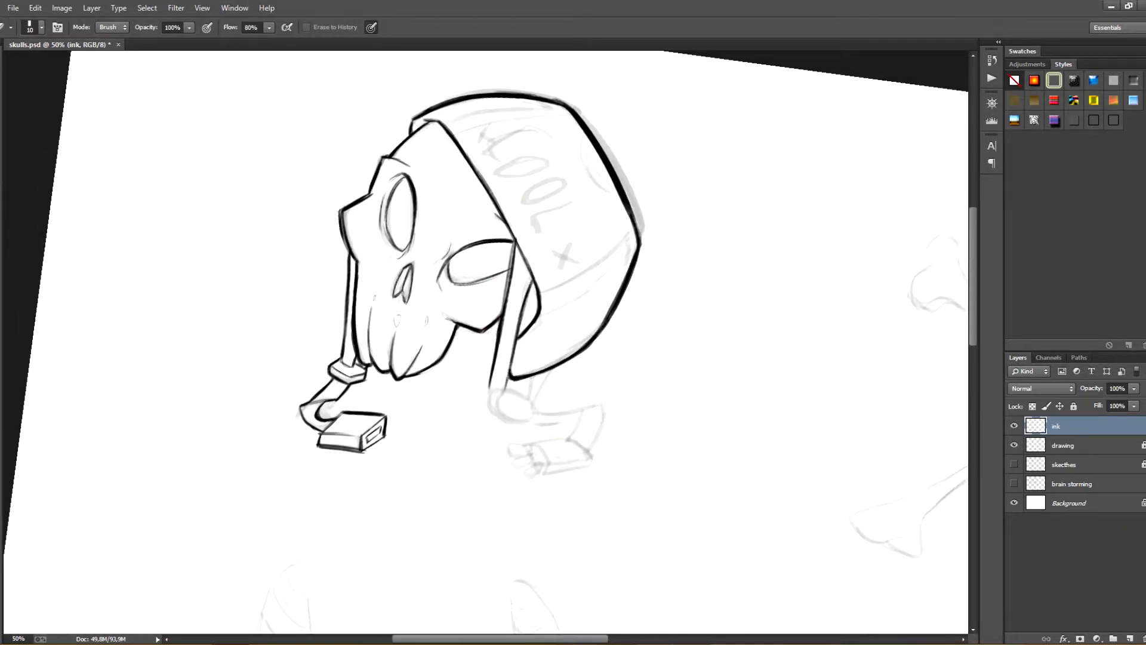
# Clean up the right strap's lines and strengthen its outer edge below the brim.
pyautogui.press('r')
pyautogui.moveTo(509, 371)
pyautogui.mouseDown()
pyautogui.moveTo(520, 358)
pyautogui.moveTo(454, 382)
pyautogui.moveTo(447, 307)
pyautogui.mouseUp()
pyautogui.press('b')
pyautogui.press('r')
pyautogui.press('b')
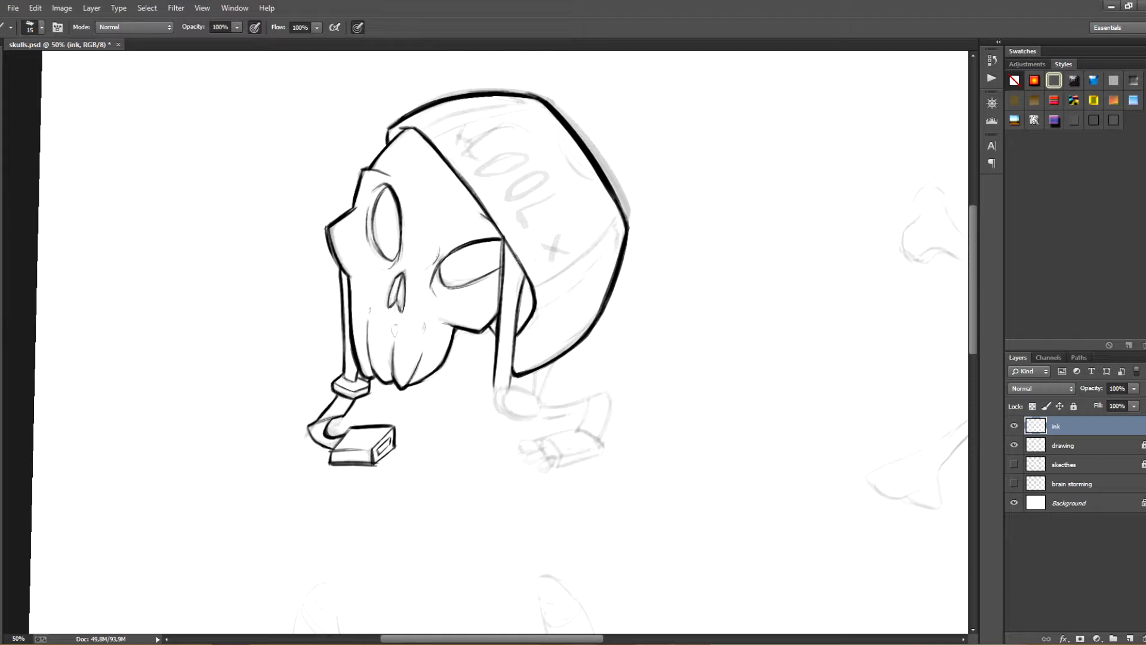
# Undo the first strokes at the right strap's lower end and ink a short line there for the buckle.
pyautogui.moveTo(497, 393); pyautogui.dragTo(508, 387)
pyautogui.hotkey('ctrl', 'alt', 'z')
pyautogui.hotkey('ctrl', 'alt', 'z')
pyautogui.hotkey('ctrl', 'alt', 'z')
pyautogui.hotkey('ctrl', 'alt', 'z')
pyautogui.moveTo(511, 386); pyautogui.dragTo(502, 410)
pyautogui.press('r')
pyautogui.moveTo(537, 179); pyautogui.dragTo(651, 299)
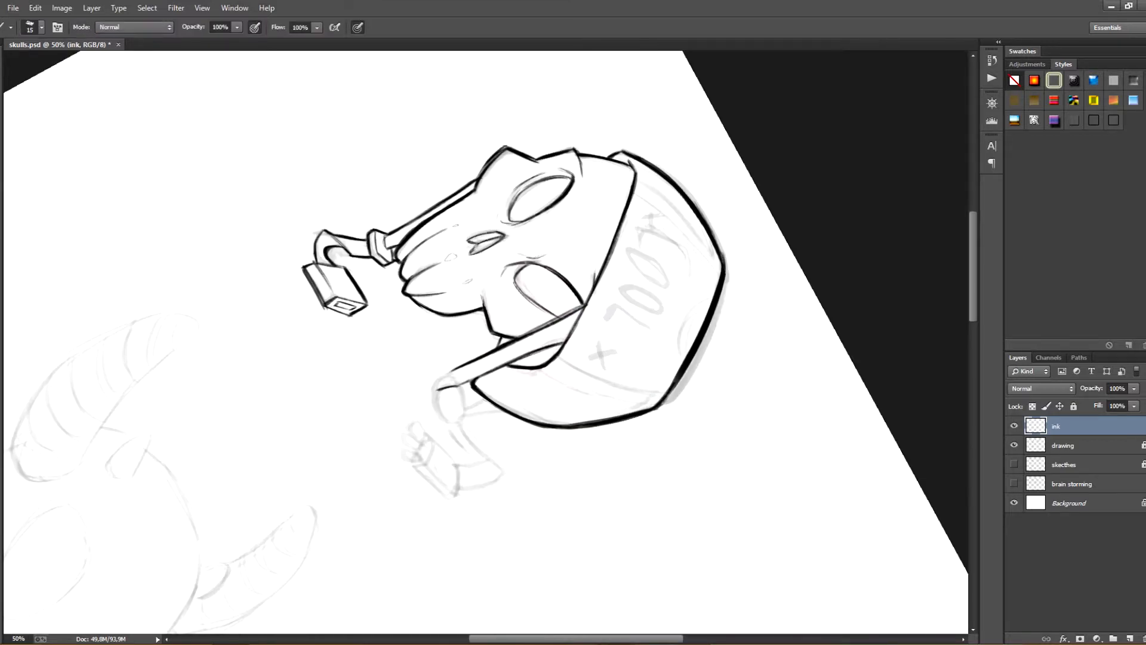
pyautogui.moveTo(437, 388)
pyautogui.mouseDown()
pyautogui.moveTo(441, 427)
pyautogui.moveTo(465, 423)
pyautogui.mouseUp()
pyautogui.hotkey('ctrl', 'alt', 'z')
pyautogui.hotkey('ctrl', 'alt', 'z')
pyautogui.moveTo(435, 383)
pyautogui.mouseDown()
pyautogui.moveTo(453, 373)
pyautogui.moveTo(434, 395)
pyautogui.moveTo(438, 421)
pyautogui.moveTo(455, 430)
pyautogui.mouseUp()
pyautogui.hotkey('ctrl', 'alt', 'z')
pyautogui.hotkey('ctrl', 'alt', 'z')
# Redraw the small buckle block at the right strap's lower end, replacing the previous strokes.
pyautogui.press('r')
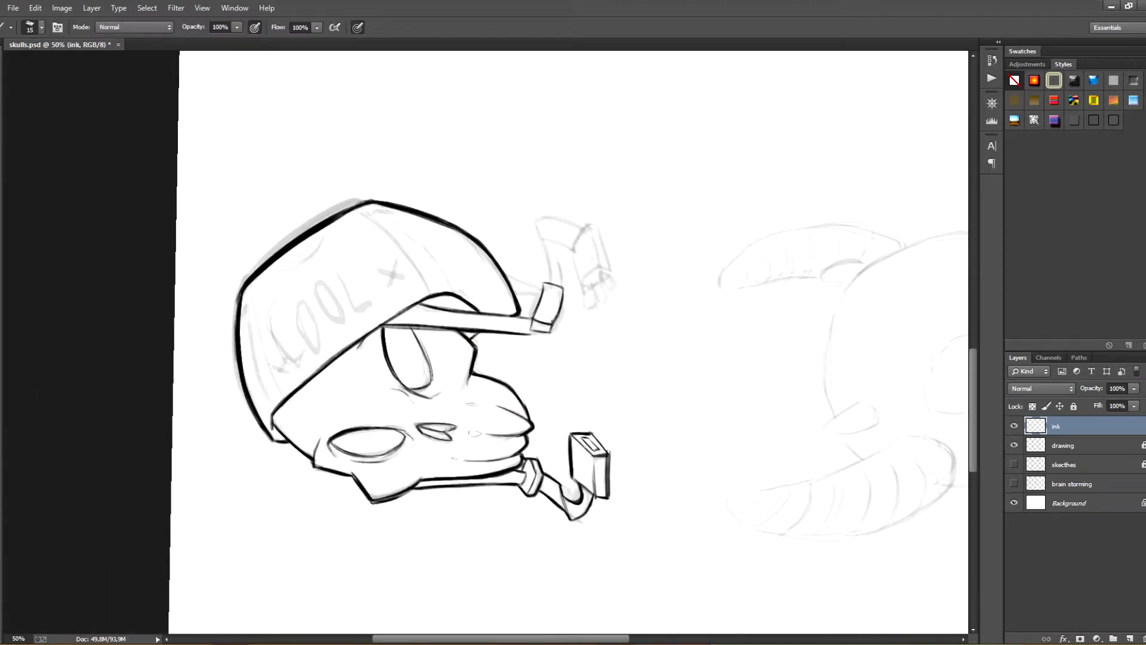
pyautogui.hotkey('ctrl', 'alt', 'z')
pyautogui.hotkey('ctrl', 'alt', 'z')
pyautogui.hotkey('ctrl', 'alt', 'z')
pyautogui.moveTo(563, 288); pyautogui.dragTo(554, 330)
pyautogui.moveTo(564, 291)
pyautogui.mouseDown()
pyautogui.moveTo(566, 314)
pyautogui.moveTo(502, 428)
pyautogui.moveTo(475, 428)
pyautogui.mouseUp()
pyautogui.press('r')
pyautogui.press('e')
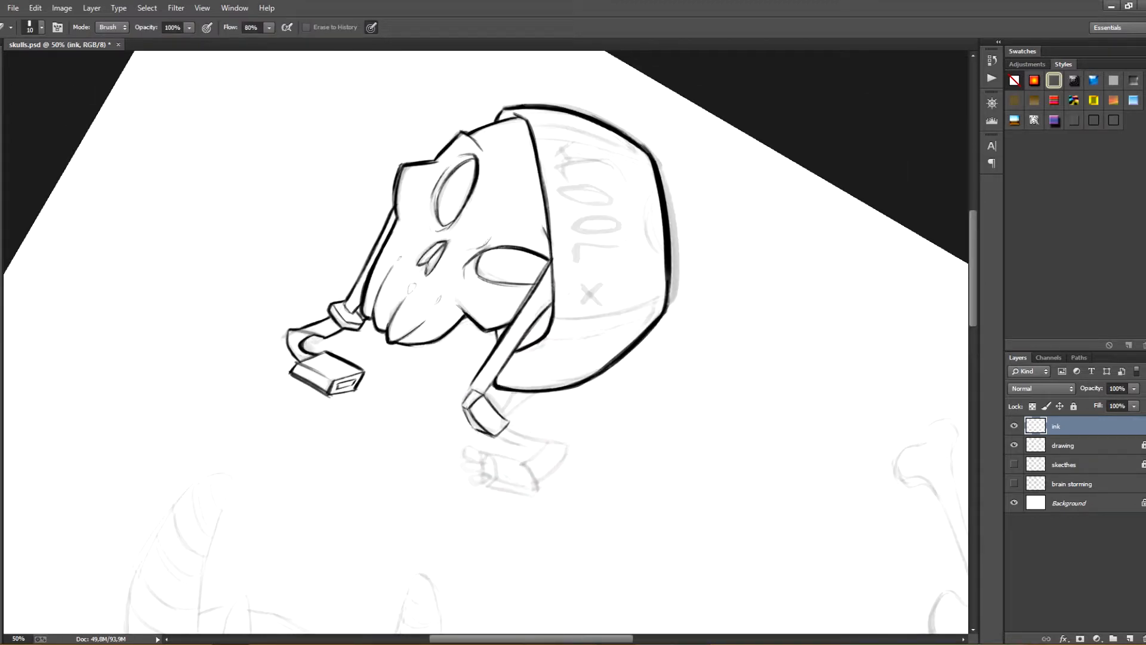
pyautogui.press('b')
pyautogui.moveTo(472, 383)
pyautogui.mouseDown()
pyautogui.moveTo(464, 401)
pyautogui.moveTo(506, 417)
pyautogui.mouseUp()
# Tidy the right strap's buckle block and thicken its lower edge with a 20 px brush.
pyautogui.press('r')
pyautogui.press('e')
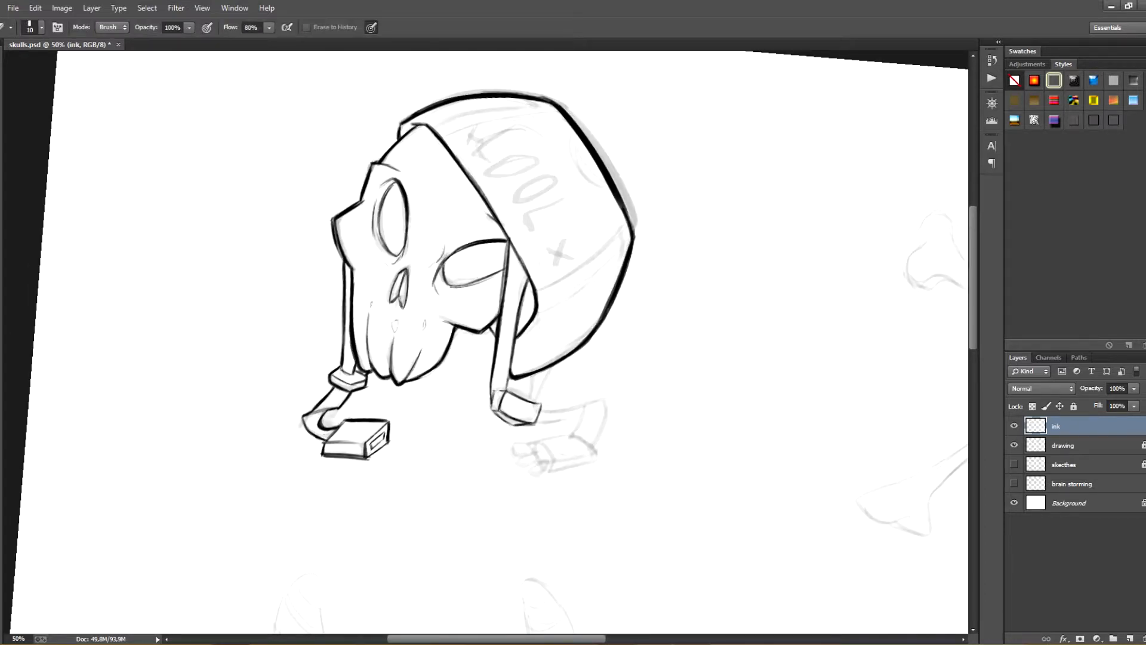
pyautogui.press('b')
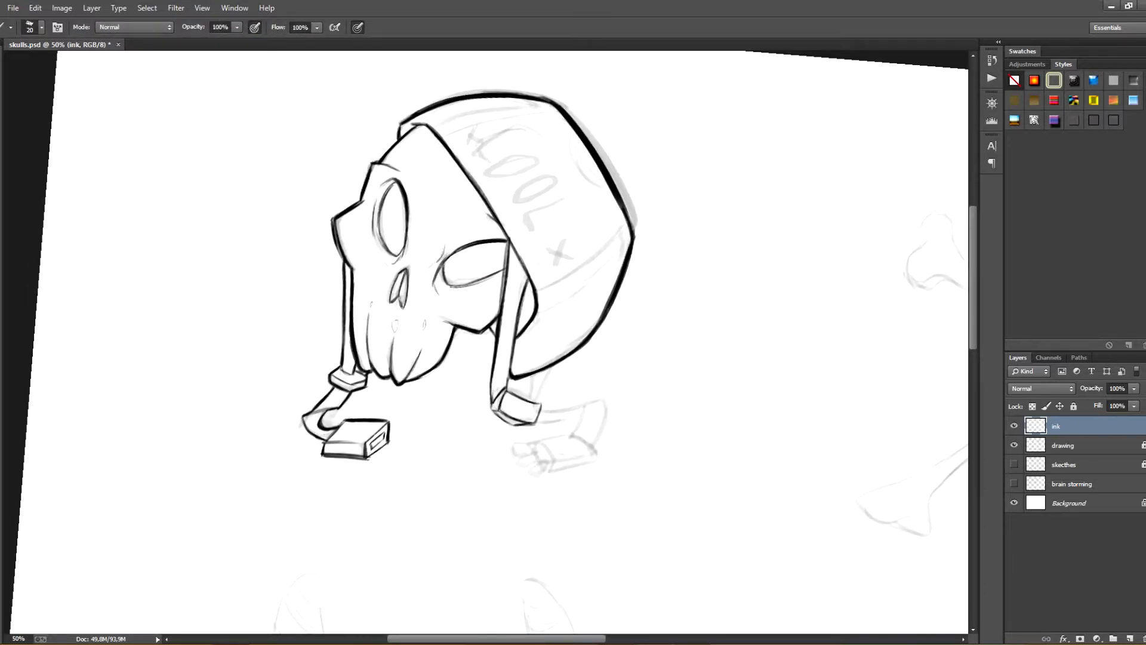
pyautogui.press('r')
pyautogui.moveTo(507, 411); pyautogui.dragTo(539, 392)
# Ink the short rear strap between the hat's back edge and the buckle block, redoing the first stroke.
pyautogui.moveTo(557, 329)
pyautogui.mouseDown()
pyautogui.moveTo(559, 369)
pyautogui.moveTo(547, 371)
pyautogui.mouseUp()
pyautogui.hotkey('ctrl', 'alt', 'z')
pyautogui.hotkey('ctrl', 'alt', 'z')
pyautogui.moveTo(556, 331)
pyautogui.mouseDown()
pyautogui.moveTo(557, 369)
pyautogui.moveTo(545, 367)
pyautogui.mouseUp()
pyautogui.press('[')
pyautogui.moveTo(524, 359); pyautogui.dragTo(529, 372)
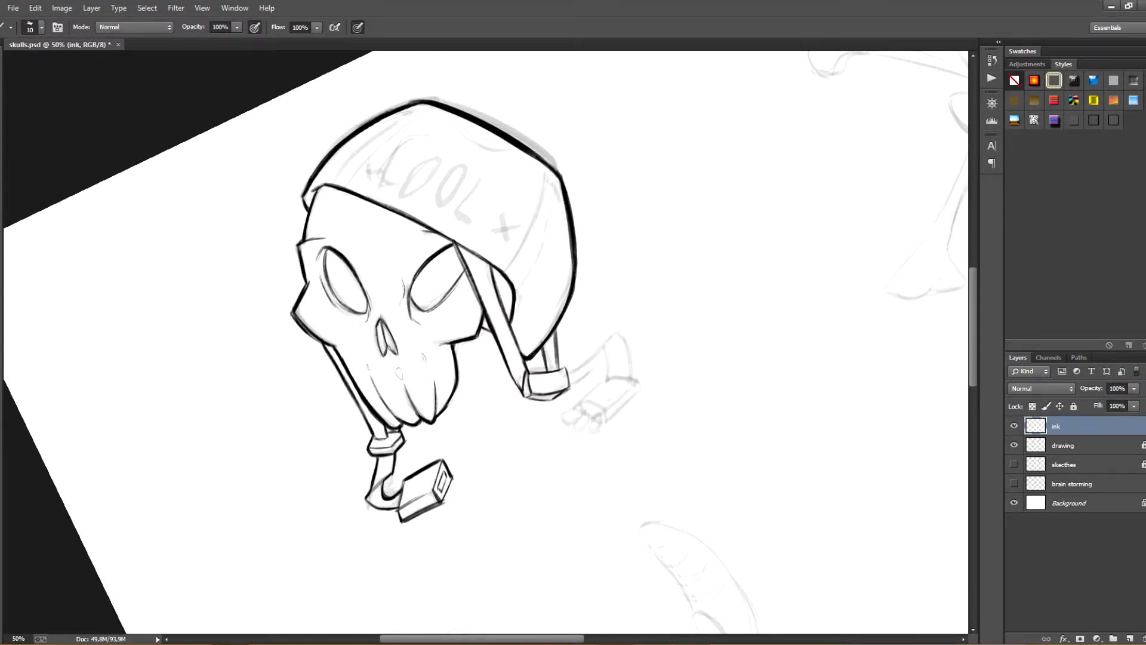
pyautogui.moveTo(556, 330); pyautogui.dragTo(558, 362)
pyautogui.moveTo(556, 330)
pyautogui.mouseDown()
pyautogui.moveTo(566, 367)
pyautogui.moveTo(408, 358)
pyautogui.moveTo(415, 322)
pyautogui.mouseUp()
# Touch up the rear strap beside the buckle and refine the right strap's inner edge with a 9 px brush.
pyautogui.press('r')
pyautogui.moveTo(399, 332); pyautogui.dragTo(419, 318)
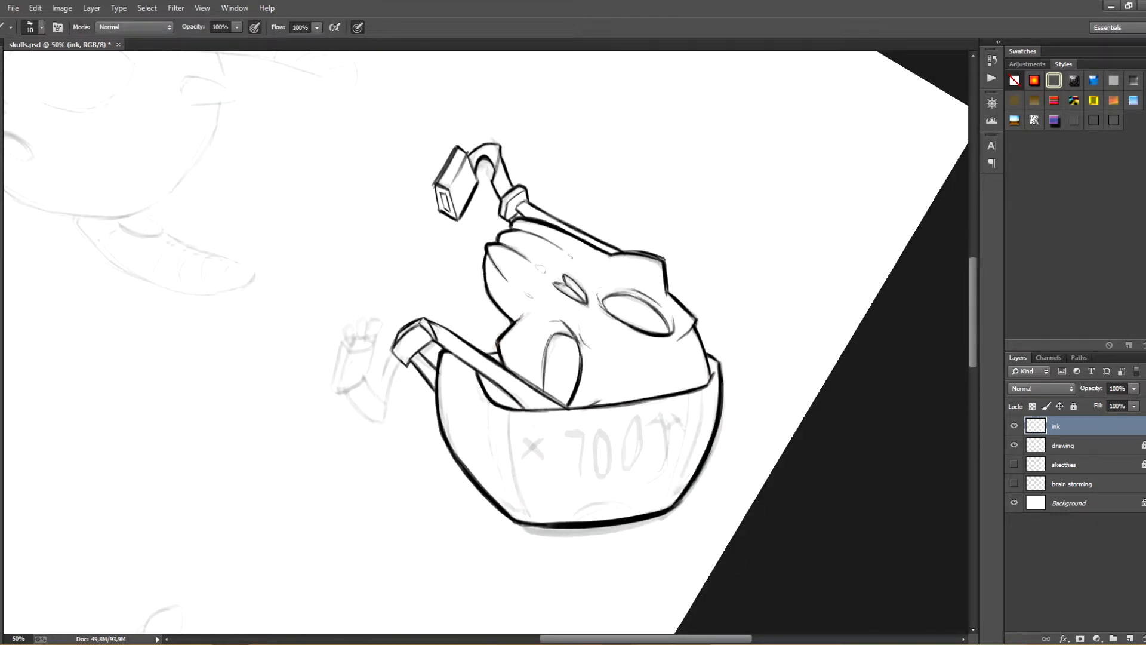
pyautogui.press('e')
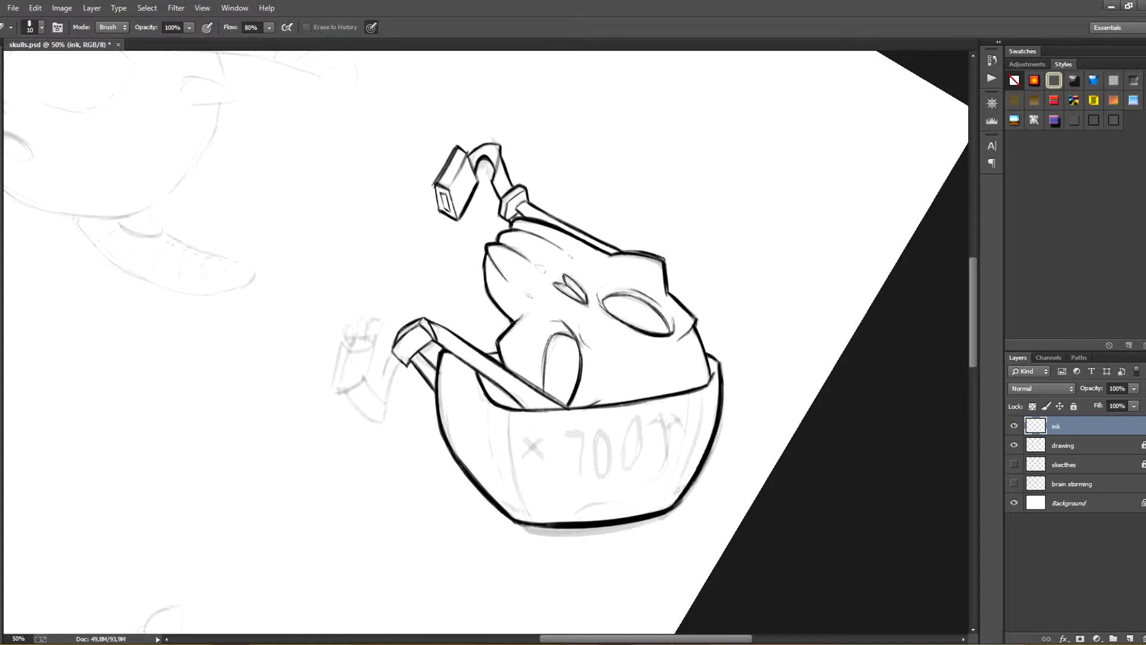
pyautogui.press('b')
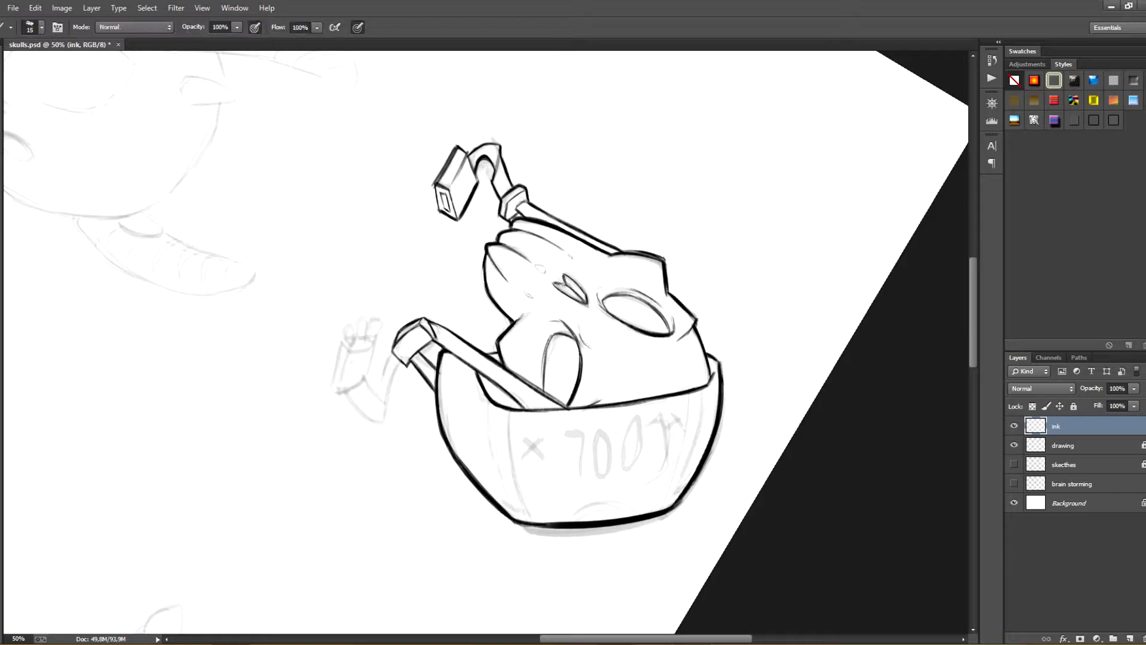
pyautogui.press('r')
pyautogui.moveTo(632, 417); pyautogui.dragTo(582, 207)
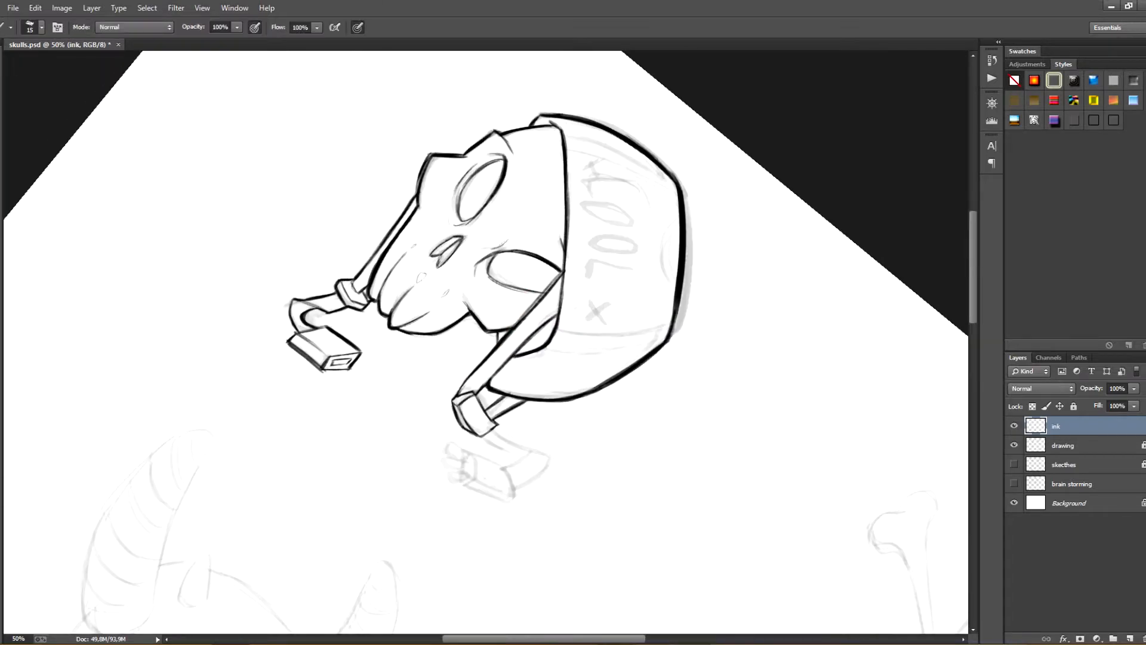
pyautogui.press('r')
pyautogui.moveTo(627, 394)
pyautogui.mouseDown()
pyautogui.moveTo(636, 342)
pyautogui.moveTo(623, 281)
pyautogui.mouseUp()
pyautogui.press('[')
pyautogui.press('[')
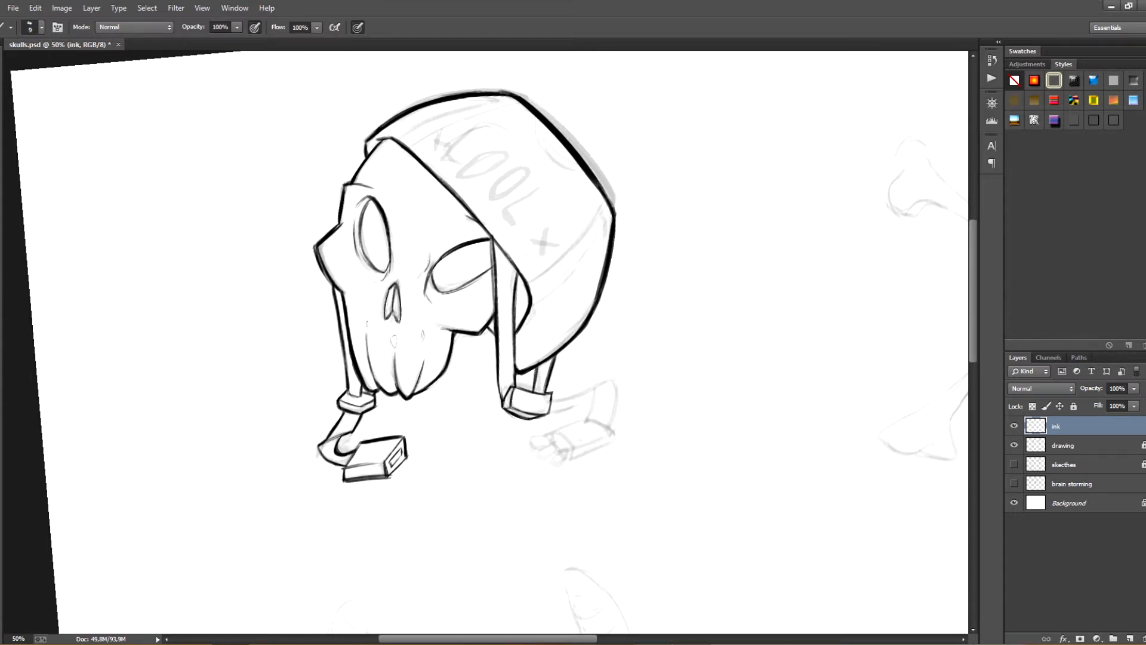
pyautogui.moveTo(511, 267); pyautogui.dragTo(514, 301)
# Ink the upper edge of the loose strap tail extending from the buckle with a 15 px brush, replacing unsatisfactory strokes.
pyautogui.moveTo(509, 386)
pyautogui.mouseDown()
pyautogui.moveTo(512, 344)
pyautogui.moveTo(431, 317)
pyautogui.mouseUp()
pyautogui.press(']')
pyautogui.press(']')
pyautogui.moveTo(471, 373); pyautogui.dragTo(532, 351)
pyautogui.hotkey('ctrl', 'z')
pyautogui.hotkey('ctrl', 'z')
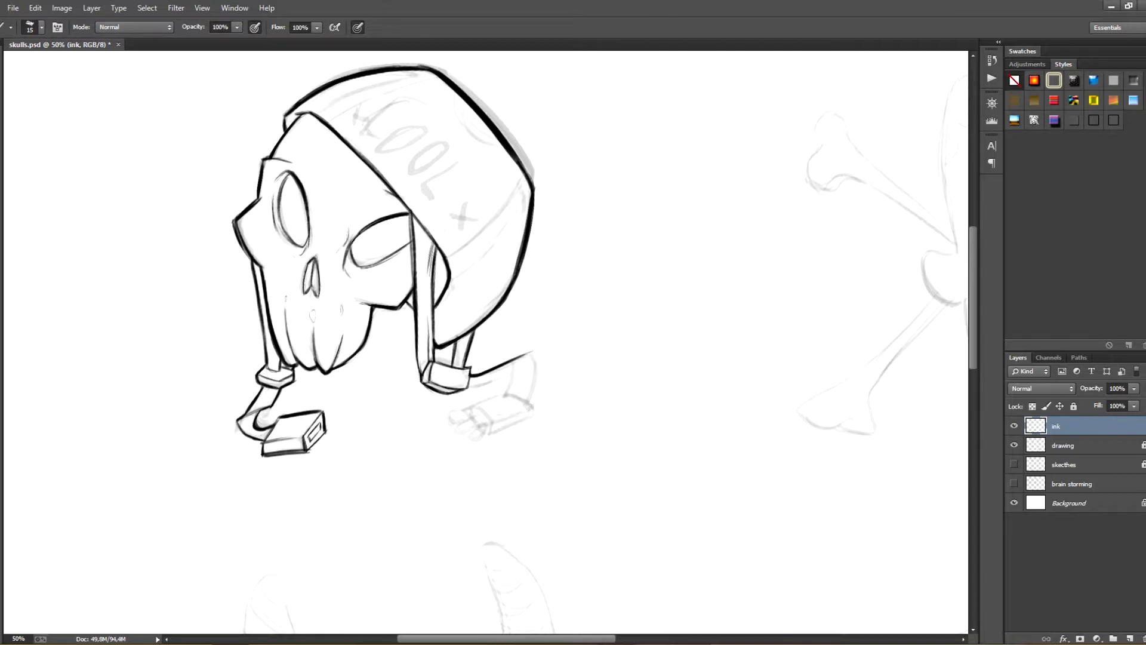
pyautogui.hotkey('ctrl', 'z')
pyautogui.moveTo(469, 373); pyautogui.dragTo(486, 373)
pyautogui.moveTo(472, 373); pyautogui.dragTo(515, 361)
pyautogui.moveTo(487, 370); pyautogui.dragTo(533, 351)
pyautogui.hotkey('ctrl', 'z')
# Ink the lower edge of the loose strap tail and work on the fold at its far end.
pyautogui.moveTo(461, 392)
pyautogui.mouseDown()
pyautogui.moveTo(512, 374)
pyautogui.moveTo(503, 396)
pyautogui.mouseUp()
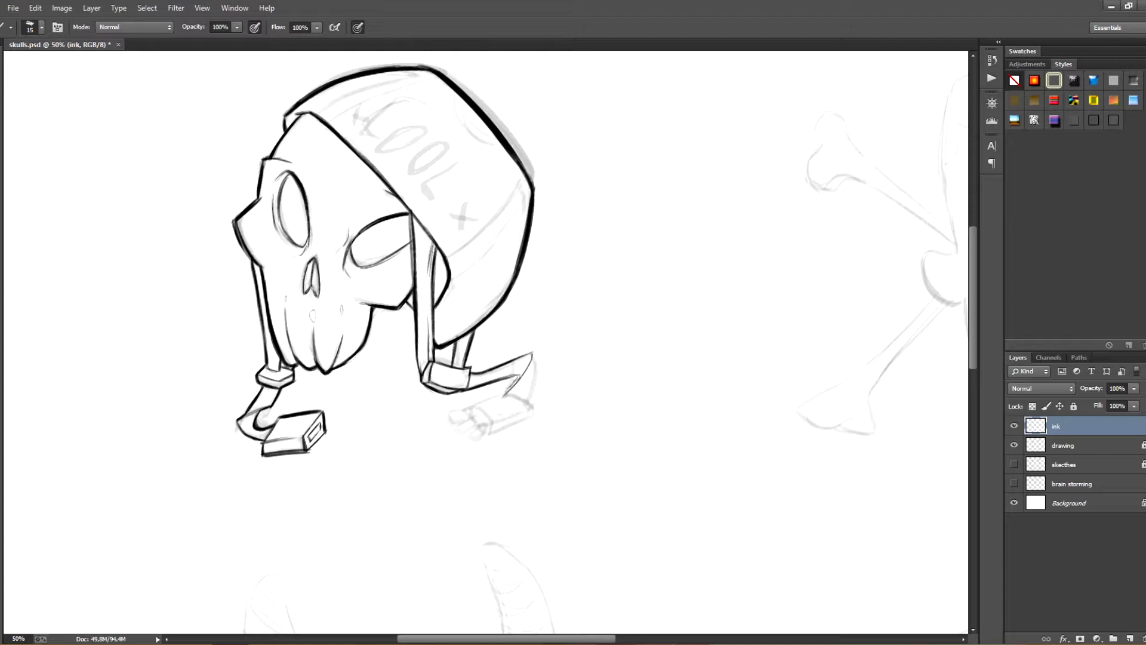
pyautogui.moveTo(533, 353); pyautogui.dragTo(529, 397)
pyautogui.moveTo(529, 401)
pyautogui.mouseDown()
pyautogui.moveTo(539, 366)
pyautogui.moveTo(539, 379)
pyautogui.moveTo(509, 403)
pyautogui.moveTo(517, 392)
pyautogui.mouseUp()
pyautogui.hotkey('ctrl', 'alt', 'z')
pyautogui.hotkey('ctrl', 'alt', 'z')
# Ink the folded strap end and the long sides of the clip block attached to it.
pyautogui.press('r')
pyautogui.press('r')
pyautogui.moveTo(511, 391)
pyautogui.mouseDown()
pyautogui.moveTo(538, 355)
pyautogui.moveTo(491, 368)
pyautogui.moveTo(548, 364)
pyautogui.moveTo(514, 392)
pyautogui.mouseUp()
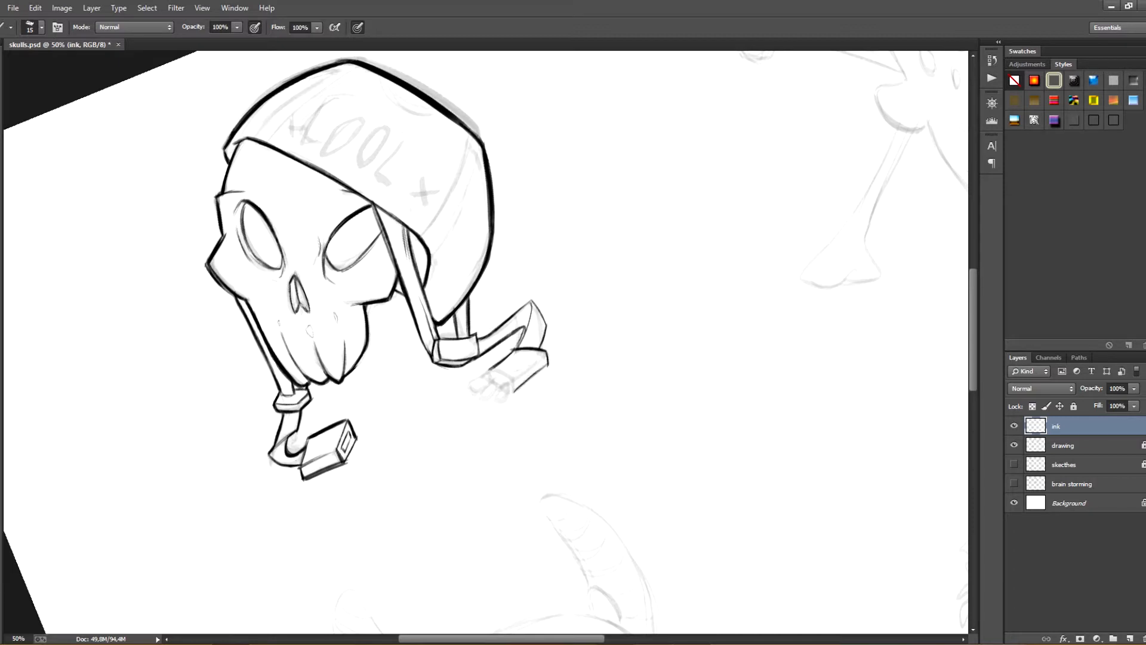
pyautogui.moveTo(547, 352)
pyautogui.mouseDown()
pyautogui.moveTo(516, 374)
pyautogui.moveTo(515, 393)
pyautogui.moveTo(481, 391)
pyautogui.mouseUp()
pyautogui.press('r')
# Ink the front end of the right clip and its small protruding prongs, then clean up the lines.
pyautogui.moveTo(470, 366)
pyautogui.mouseDown()
pyautogui.moveTo(485, 388)
pyautogui.moveTo(519, 375)
pyautogui.moveTo(476, 384)
pyautogui.mouseUp()
pyautogui.press('r')
pyautogui.moveTo(476, 384); pyautogui.dragTo(482, 395)
pyautogui.moveTo(483, 395); pyautogui.dragTo(494, 398)
pyautogui.moveTo(505, 387)
pyautogui.mouseDown()
pyautogui.moveTo(492, 399)
pyautogui.moveTo(501, 401)
pyautogui.mouseUp()
pyautogui.moveTo(509, 383); pyautogui.dragTo(508, 394)
pyautogui.press('e')
pyautogui.press('b')
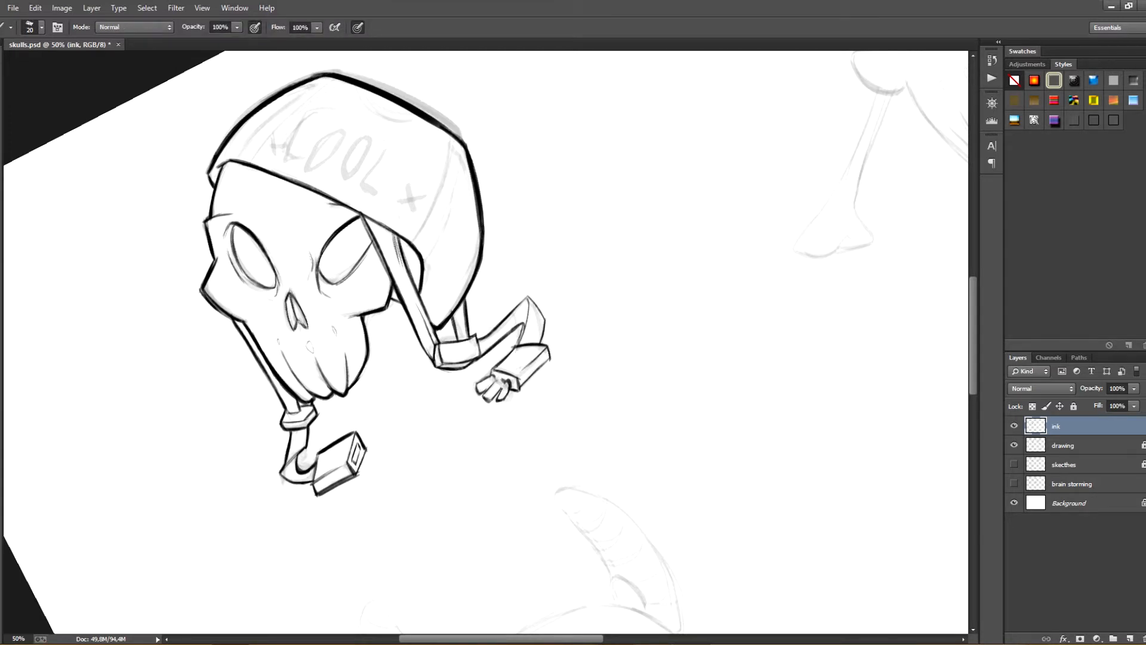
# Refine the right clip's outline and ink the crease inside the folded strap end with a 10 px brush.
pyautogui.press('r')
pyautogui.moveTo(627, 358); pyautogui.dragTo(598, 429)
pyautogui.press('b')
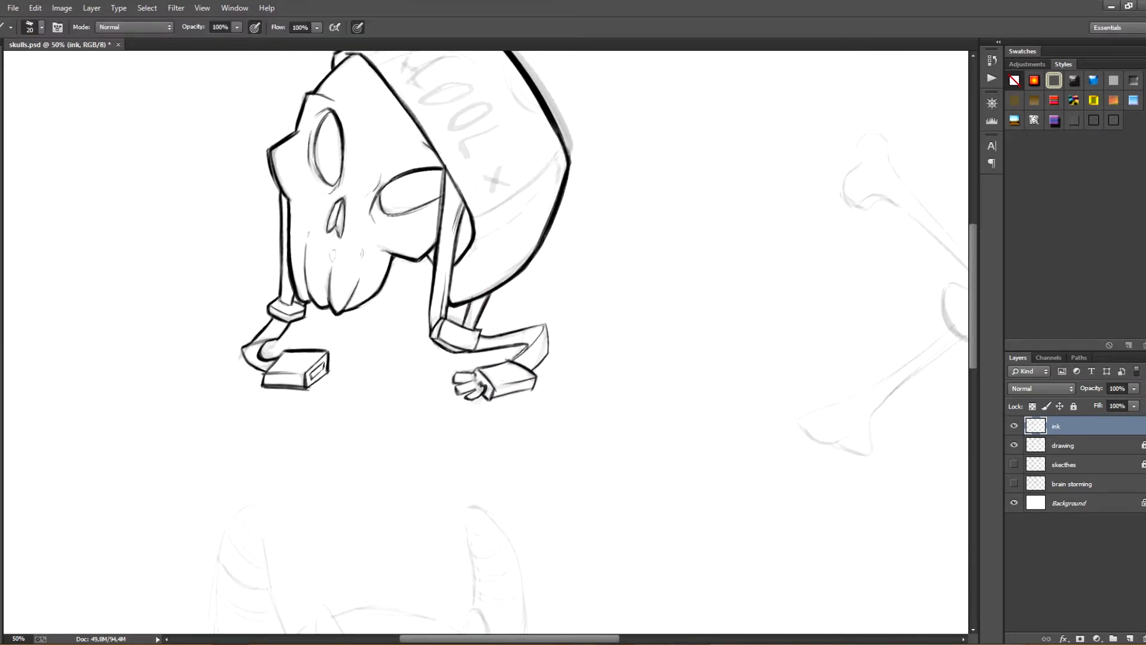
pyautogui.press('[')
pyautogui.press('e')
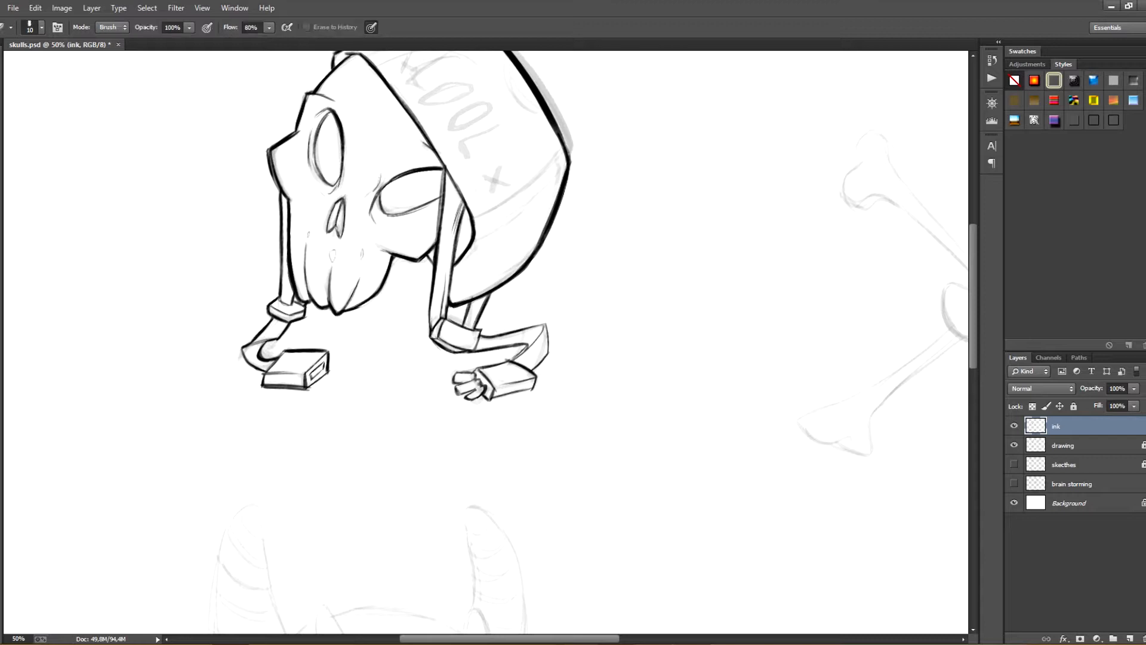
pyautogui.press('b')
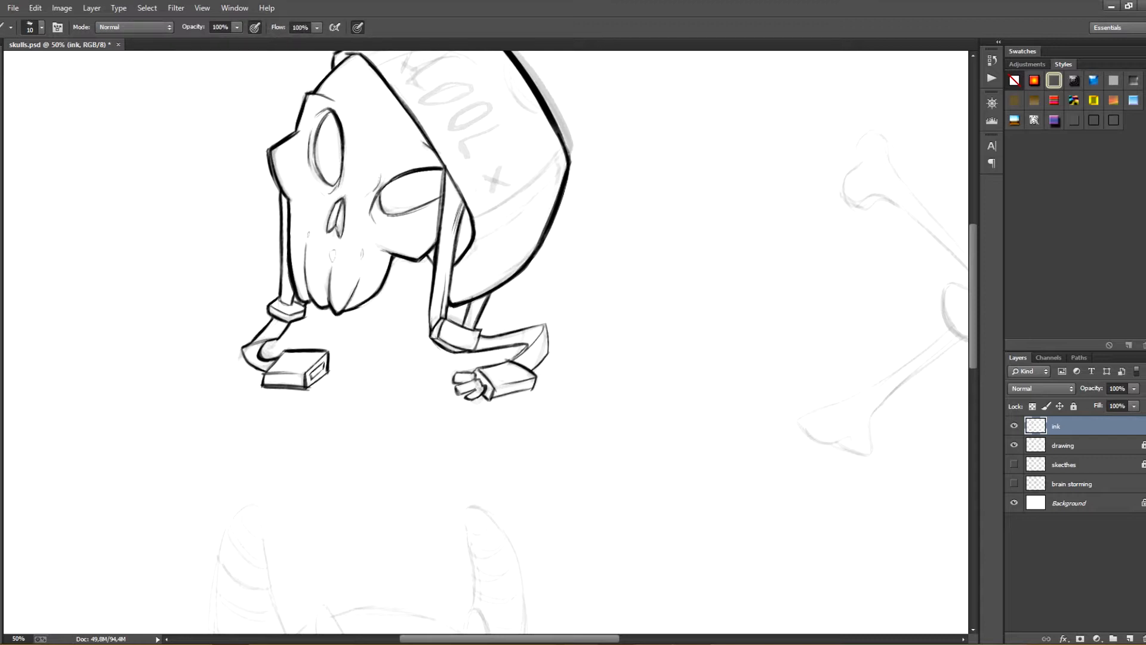
pyautogui.moveTo(548, 324)
pyautogui.mouseDown()
pyautogui.moveTo(549, 350)
pyautogui.moveTo(550, 331)
pyautogui.moveTo(519, 314)
pyautogui.moveTo(531, 352)
pyautogui.mouseUp()
# Add fine touch-up strokes to the left strap's bend and the upper part of the right strap.
pyautogui.press('r')
pyautogui.press('b')
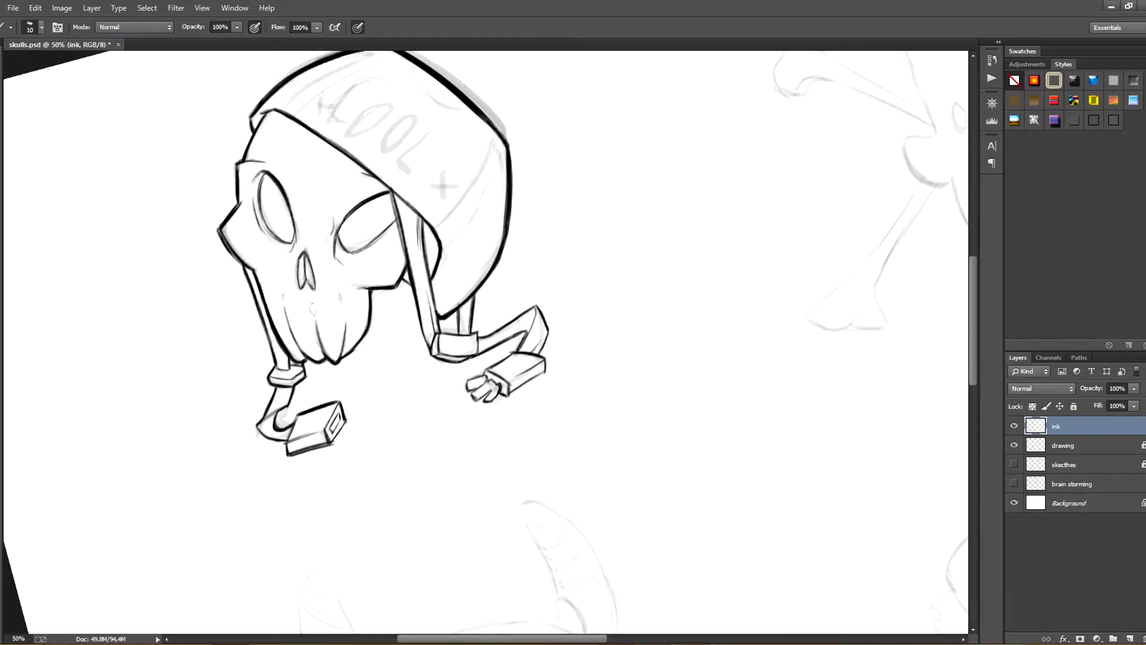
pyautogui.moveTo(275, 413); pyautogui.dragTo(269, 428)
pyautogui.moveTo(398, 197); pyautogui.dragTo(405, 227)
pyautogui.moveTo(441, 262); pyautogui.dragTo(459, 322)
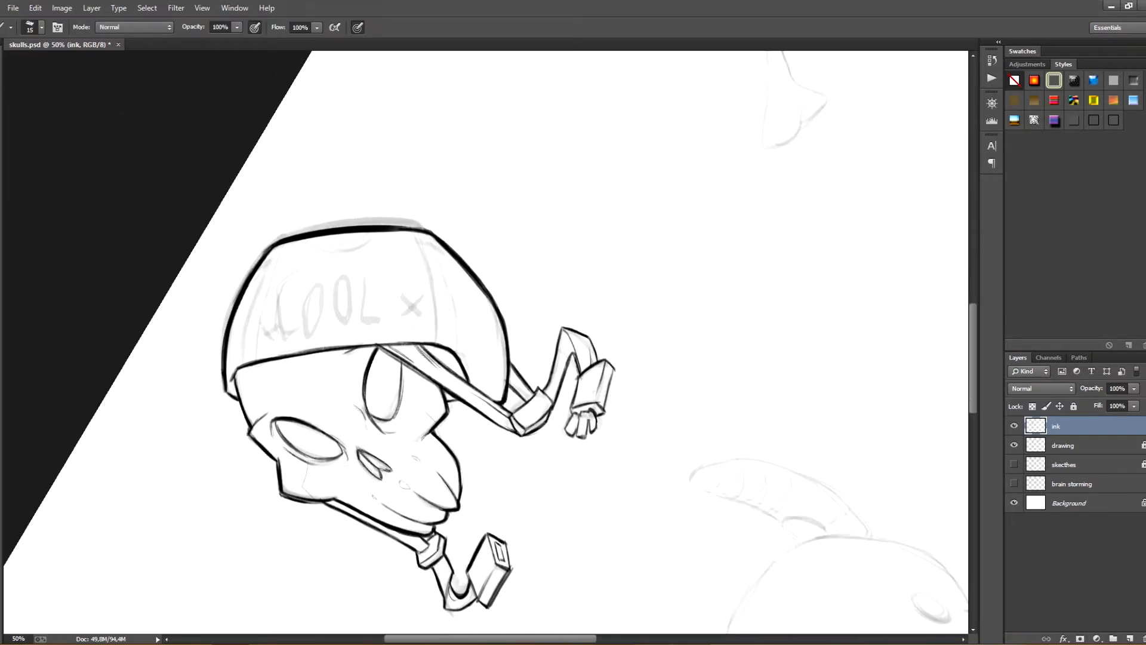
# Ink the hat's thin curved seam lines on both sides of the lettering with a 10 px brush.
pyautogui.moveTo(292, 241); pyautogui.dragTo(253, 361)
pyautogui.moveTo(415, 232); pyautogui.dragTo(429, 328)
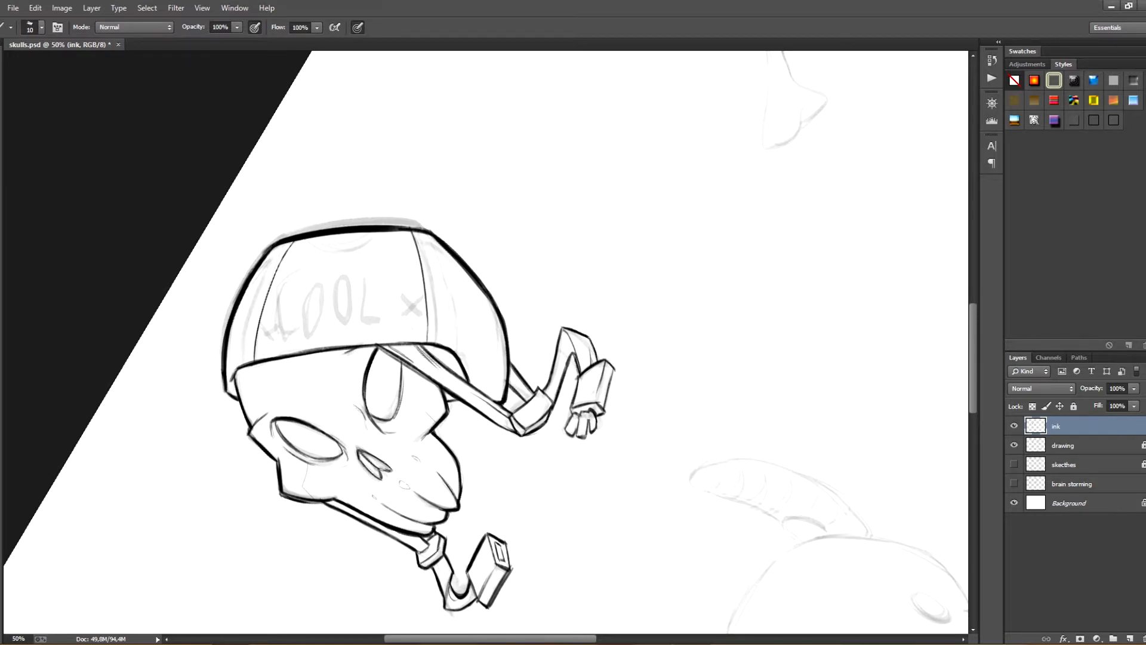
pyautogui.moveTo(250, 284); pyautogui.dragTo(239, 365)
pyautogui.moveTo(436, 241); pyautogui.dragTo(450, 337)
pyautogui.moveTo(454, 256); pyautogui.dragTo(462, 357)
pyautogui.hotkey('ctrl', 'z')
pyautogui.moveTo(233, 331); pyautogui.dragTo(227, 379)
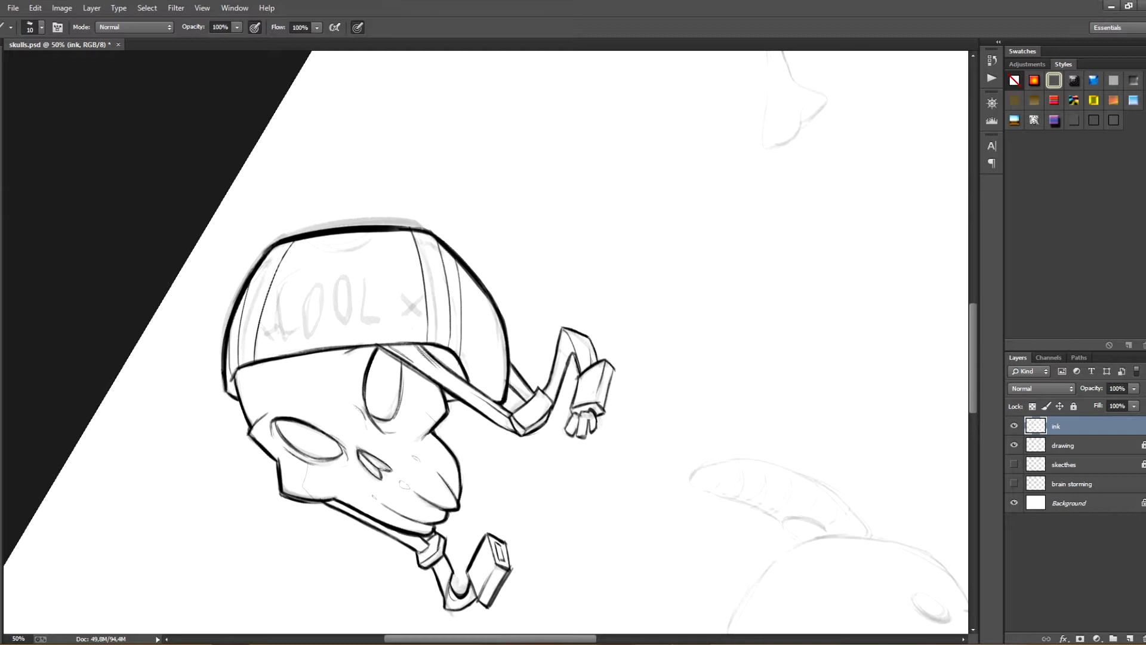
# Ink a curved line on the hat's back panel near the rear contour, replacing the first attempt.
pyautogui.moveTo(489, 300)
pyautogui.mouseDown()
pyautogui.moveTo(482, 392)
pyautogui.moveTo(483, 379)
pyautogui.mouseUp()
pyautogui.hotkey('ctrl', 'z')
pyautogui.hotkey('ctrl', 'z')
pyautogui.hotkey('ctrl', 'z')
pyautogui.moveTo(489, 293); pyautogui.dragTo(503, 380)
pyautogui.press('r')
pyautogui.moveTo(382, 227)
pyautogui.mouseDown()
pyautogui.moveTo(555, 204)
pyautogui.moveTo(538, 196)
pyautogui.moveTo(343, 282)
pyautogui.mouseUp()
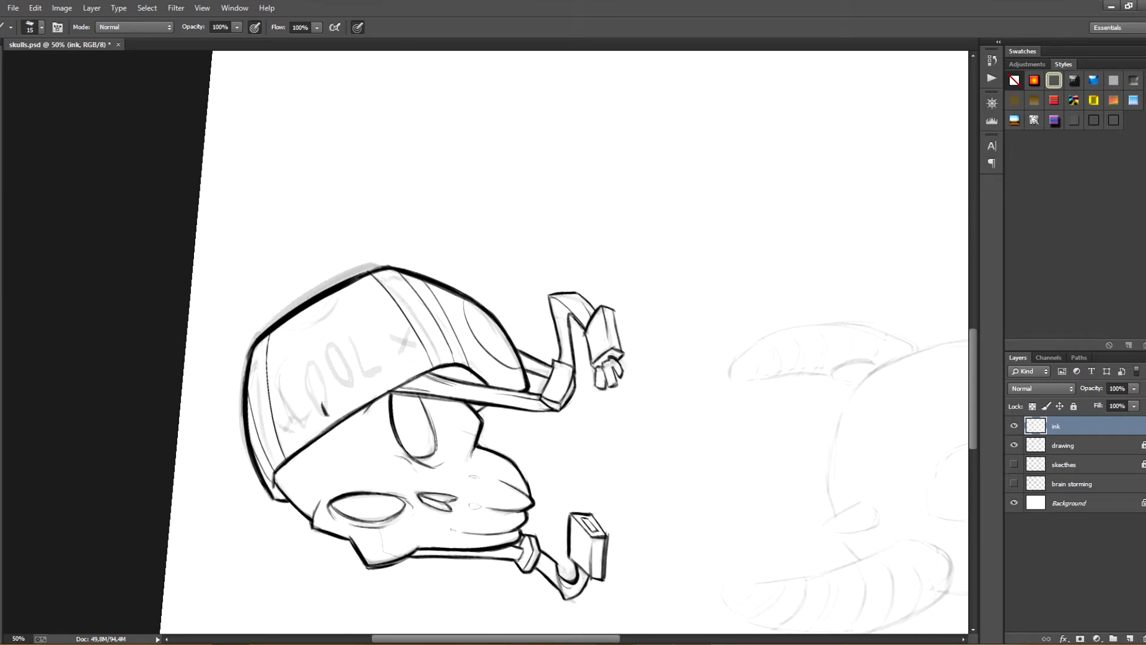
pyautogui.moveTo(322, 399)
pyautogui.mouseDown()
pyautogui.moveTo(361, 378)
pyautogui.moveTo(366, 390)
pyautogui.mouseUp()
pyautogui.hotkey('ctrl', 'z')
pyautogui.moveTo(327, 414); pyautogui.dragTo(367, 392)
pyautogui.moveTo(362, 381); pyautogui.dragTo(372, 390)
pyautogui.hotkey('ctrl', 'alt', 'z')
pyautogui.hotkey('ctrl', 'alt', 'z')
pyautogui.hotkey('ctrl', 'alt', 'z')
pyautogui.hotkey('ctrl', 'alt', 'z')
# Ink a small slanted rectangular outline just above the brim beside the hat's lettering, redoing its long edge.
pyautogui.moveTo(329, 415); pyautogui.dragTo(368, 389)
pyautogui.hotkey('ctrl', 'alt', 'z')
pyautogui.hotkey('ctrl', 'alt', 'z')
pyautogui.moveTo(326, 398); pyautogui.dragTo(361, 379)
pyautogui.press('e')
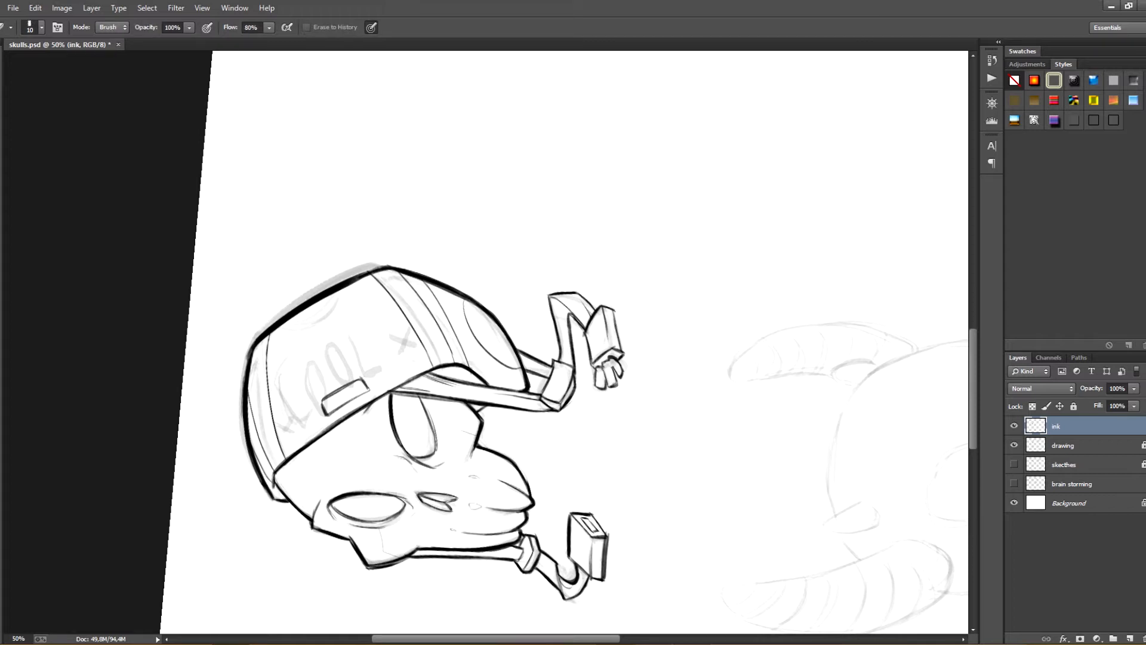
pyautogui.press('b')
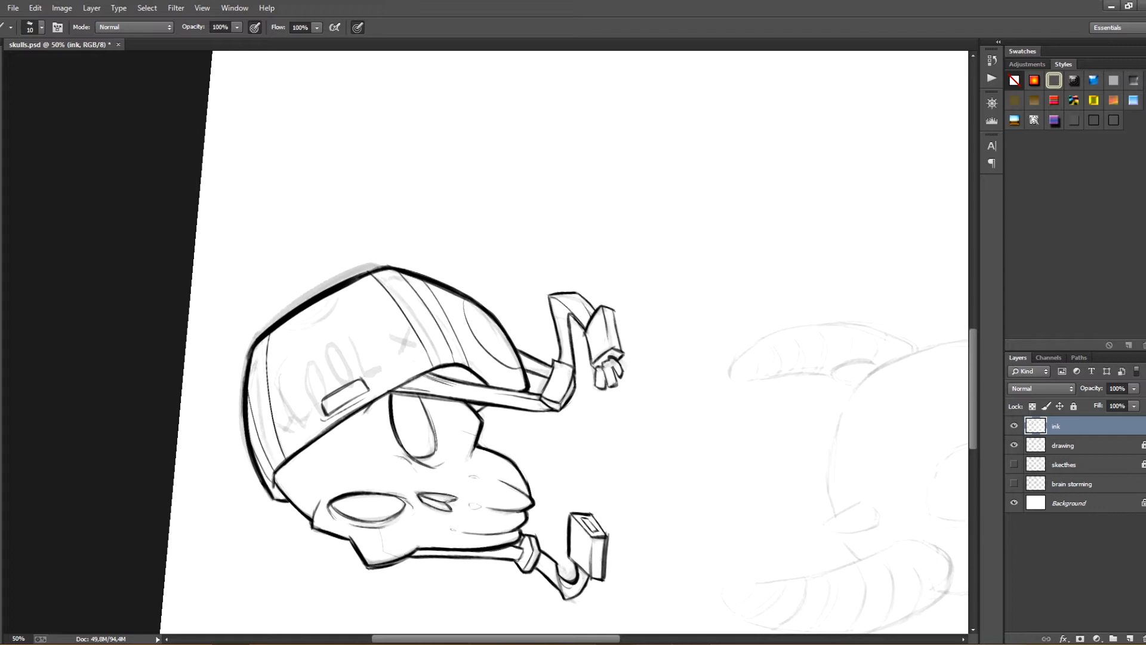
# Ink the word COOL with an X on each side of it across the hat's front panel.
pyautogui.press('r')
pyautogui.moveTo(358, 179); pyautogui.dragTo(440, 203)
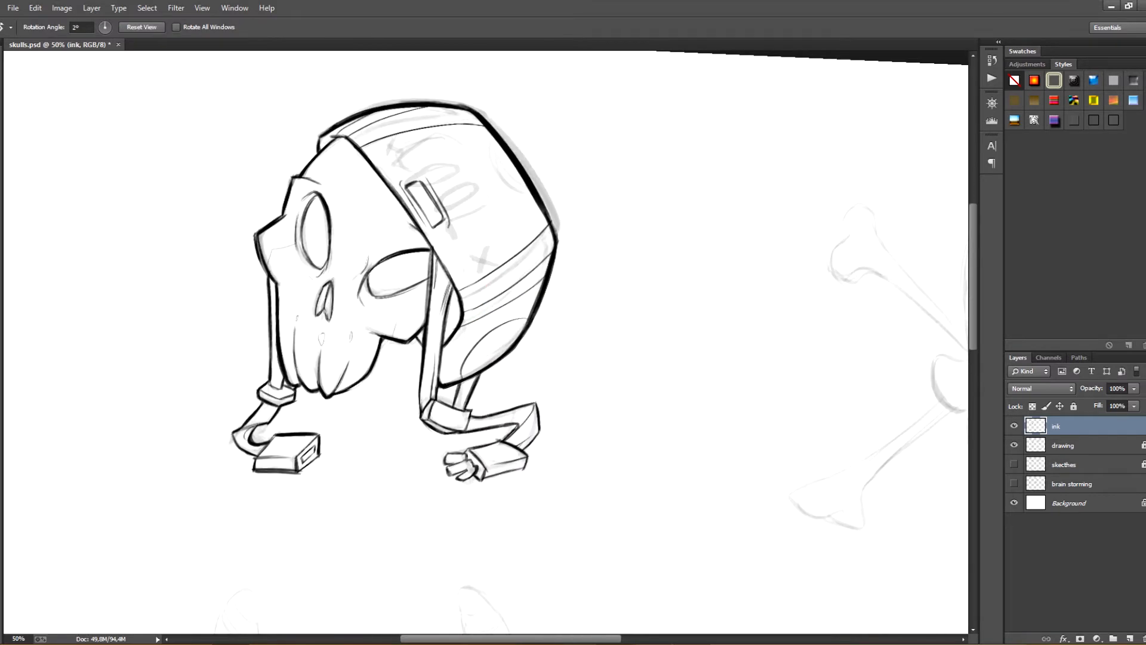
pyautogui.press('b')
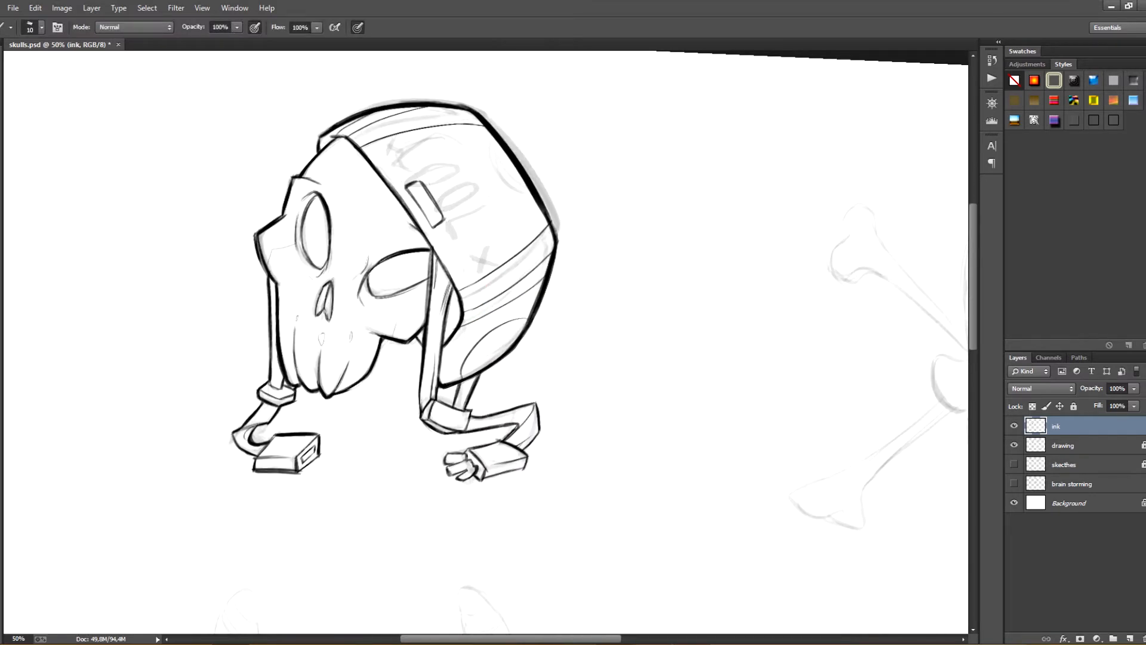
pyautogui.press('r')
pyautogui.moveTo(567, 418); pyautogui.dragTo(581, 284)
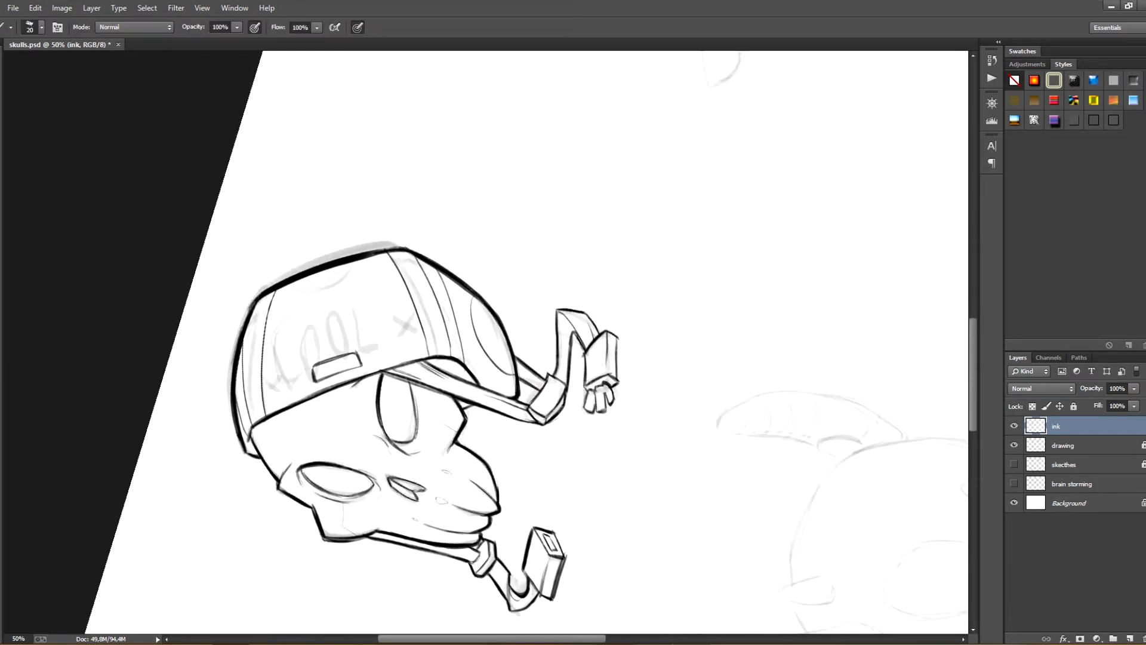
pyautogui.moveTo(271, 344)
pyautogui.mouseDown()
pyautogui.moveTo(289, 365)
pyautogui.moveTo(276, 368)
pyautogui.mouseUp()
pyautogui.moveTo(384, 312)
pyautogui.mouseDown()
pyautogui.moveTo(406, 327)
pyautogui.moveTo(390, 332)
pyautogui.mouseUp()
pyautogui.moveTo(307, 306); pyautogui.dragTo(315, 356)
pyautogui.moveTo(314, 357)
pyautogui.mouseDown()
pyautogui.moveTo(318, 342)
pyautogui.moveTo(332, 351)
pyautogui.moveTo(326, 325)
pyautogui.moveTo(340, 319)
pyautogui.moveTo(352, 342)
pyautogui.mouseUp()
pyautogui.hotkey('ctrl', 'z')
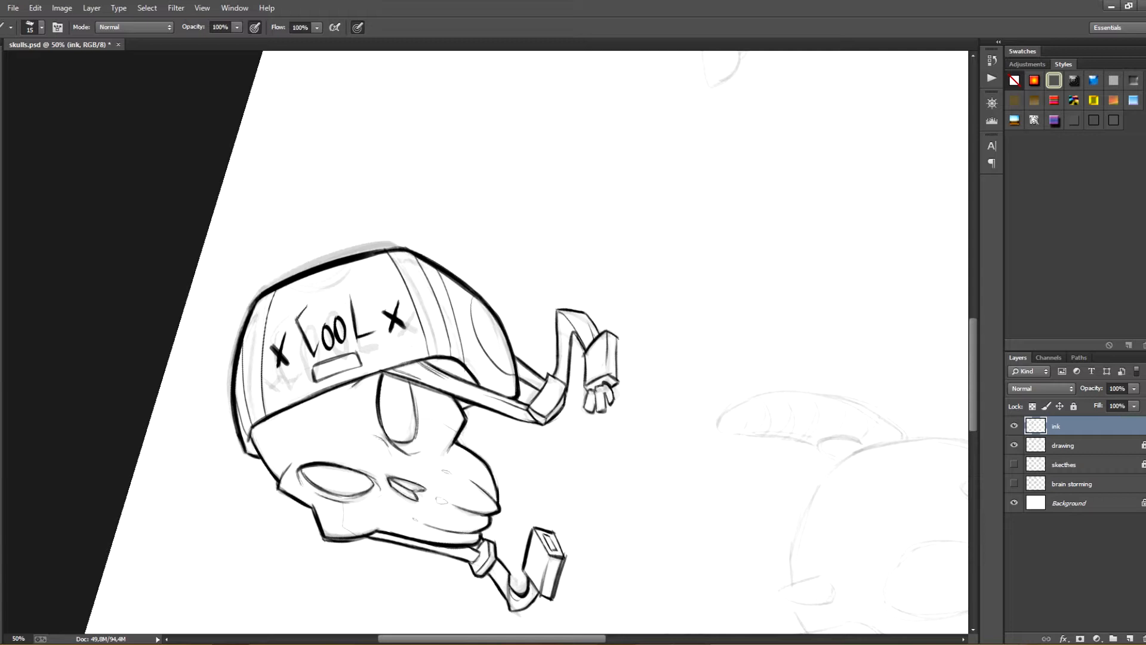
# Ink a curved line at the hat's crown and small texture marks on its back panel.
pyautogui.press('r')
pyautogui.moveTo(359, 388); pyautogui.dragTo(608, 283)
pyautogui.press('b')
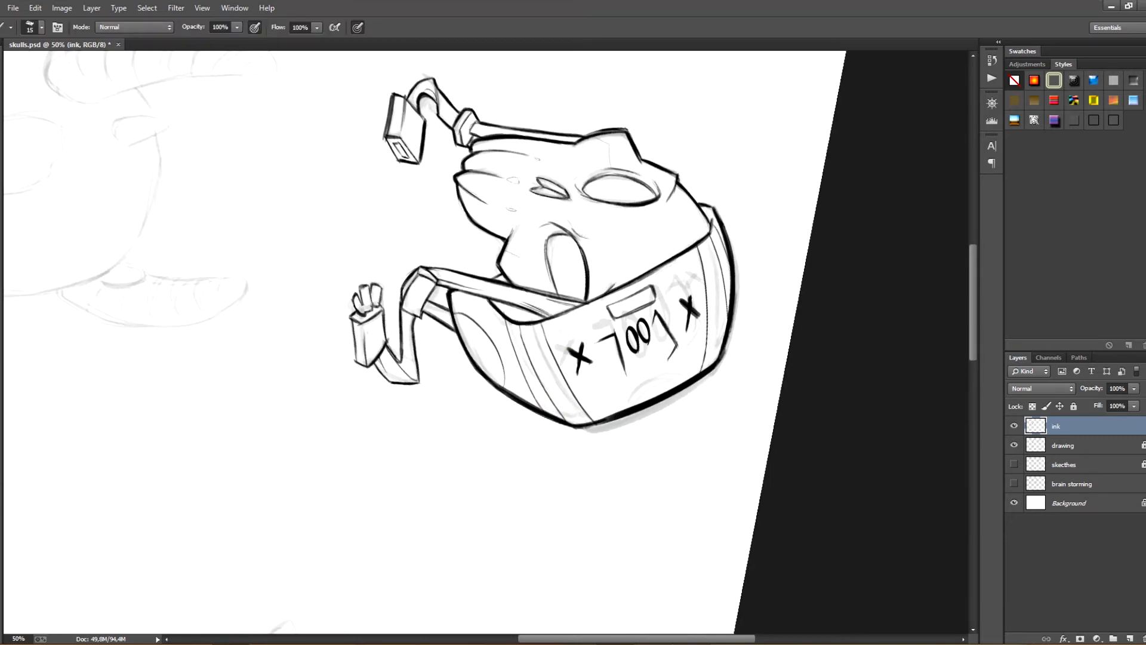
pyautogui.moveTo(623, 410)
pyautogui.mouseDown()
pyautogui.moveTo(640, 384)
pyautogui.moveTo(689, 377)
pyautogui.mouseUp()
pyautogui.press('r')
pyautogui.moveTo(615, 370)
pyautogui.mouseDown()
pyautogui.moveTo(402, 239)
pyautogui.moveTo(485, 209)
pyautogui.mouseUp()
pyautogui.press('b')
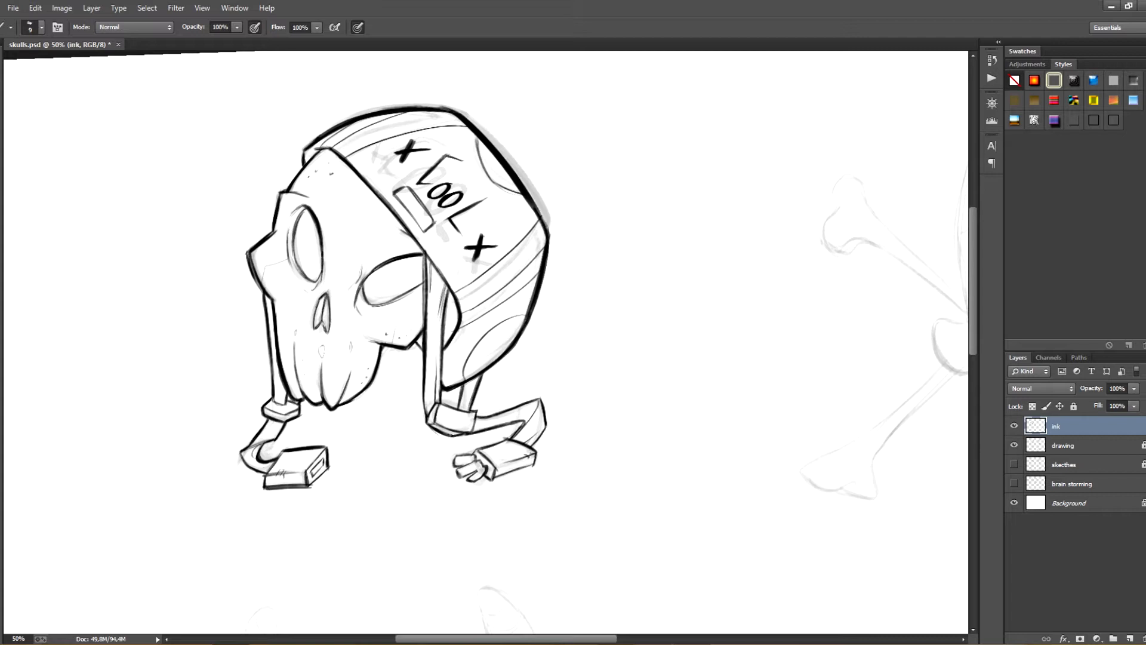
pyautogui.moveTo(443, 380); pyautogui.dragTo(506, 347)
# Check the inked skull with the drawing layer temporarily hidden, and save skulls.psd.
pyautogui.click(1014, 445)
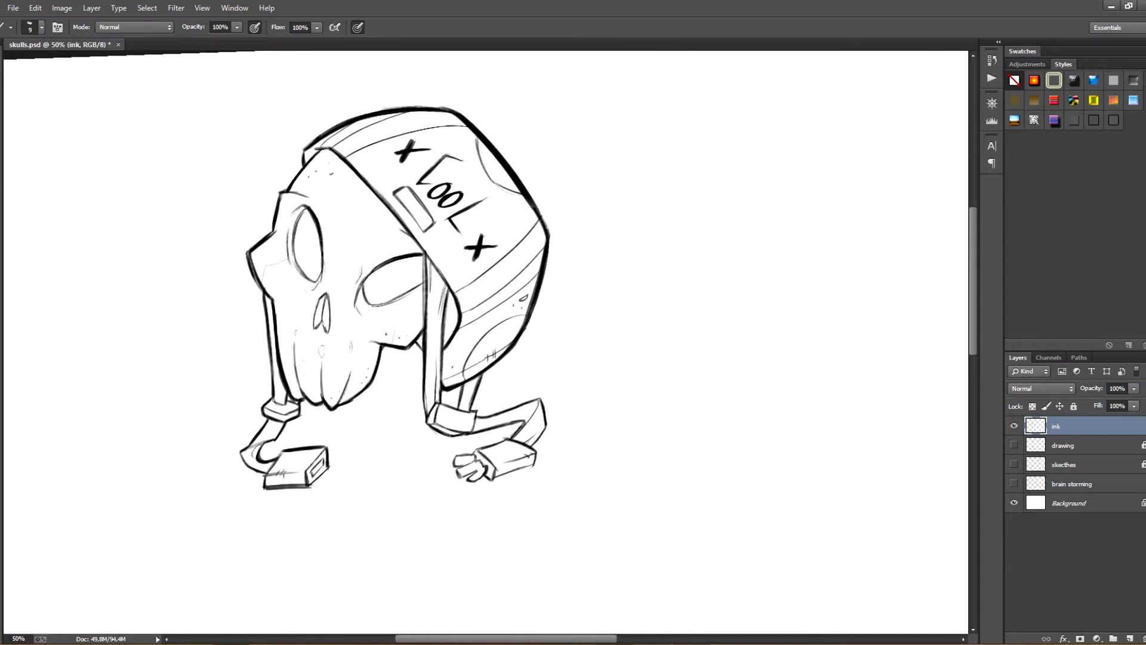
pyautogui.click(1014, 445)
pyautogui.hotkey('ctrl', '-')
pyautogui.moveTo(704, 335); pyautogui.dragTo(431, 301)
pyautogui.press('r')
pyautogui.moveTo(657, 334); pyautogui.dragTo(656, 339)
pyautogui.hotkey('ctrl', 's')
# Ink the left cheekbone and left jaw contour of the long skull with crossbones, using a 20 px brush for the jaw.
pyautogui.hotkey('ctrl', '+')
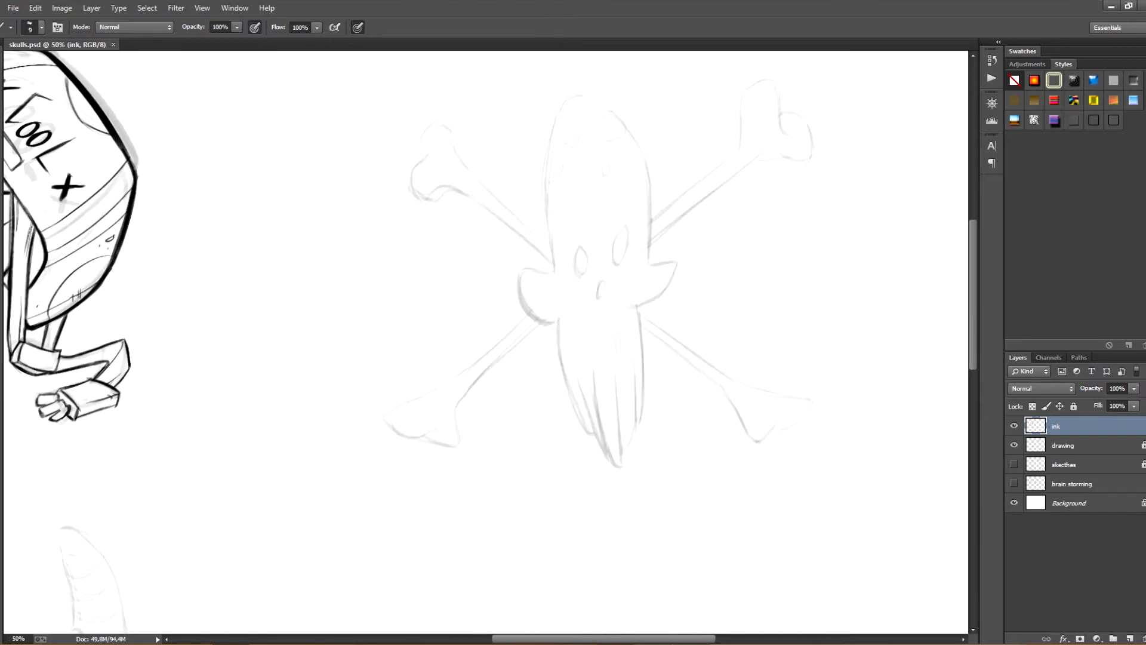
pyautogui.moveTo(603, 281); pyautogui.dragTo(550, 322)
pyautogui.moveTo(468, 311)
pyautogui.mouseDown()
pyautogui.moveTo(505, 363)
pyautogui.moveTo(515, 436)
pyautogui.moveTo(542, 476)
pyautogui.mouseUp()
pyautogui.press(']')
pyautogui.moveTo(507, 386); pyautogui.dragTo(527, 454)
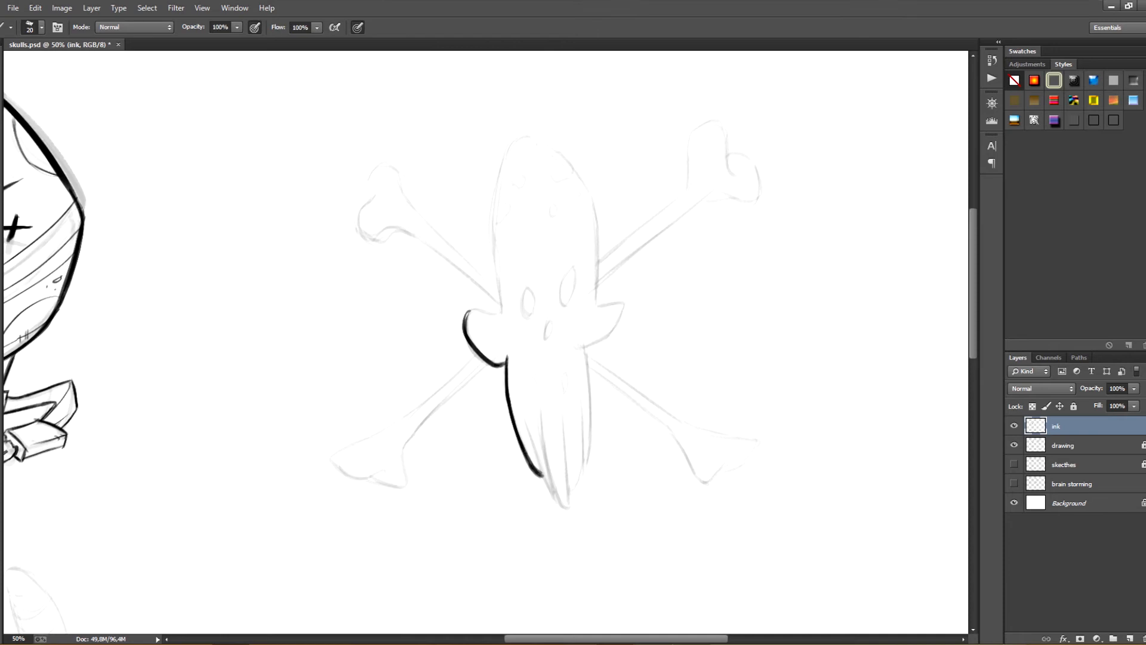
pyautogui.press('e')
pyautogui.press('b')
pyautogui.moveTo(505, 362); pyautogui.dragTo(506, 376)
pyautogui.press('r')
pyautogui.moveTo(525, 447); pyautogui.dragTo(599, 344)
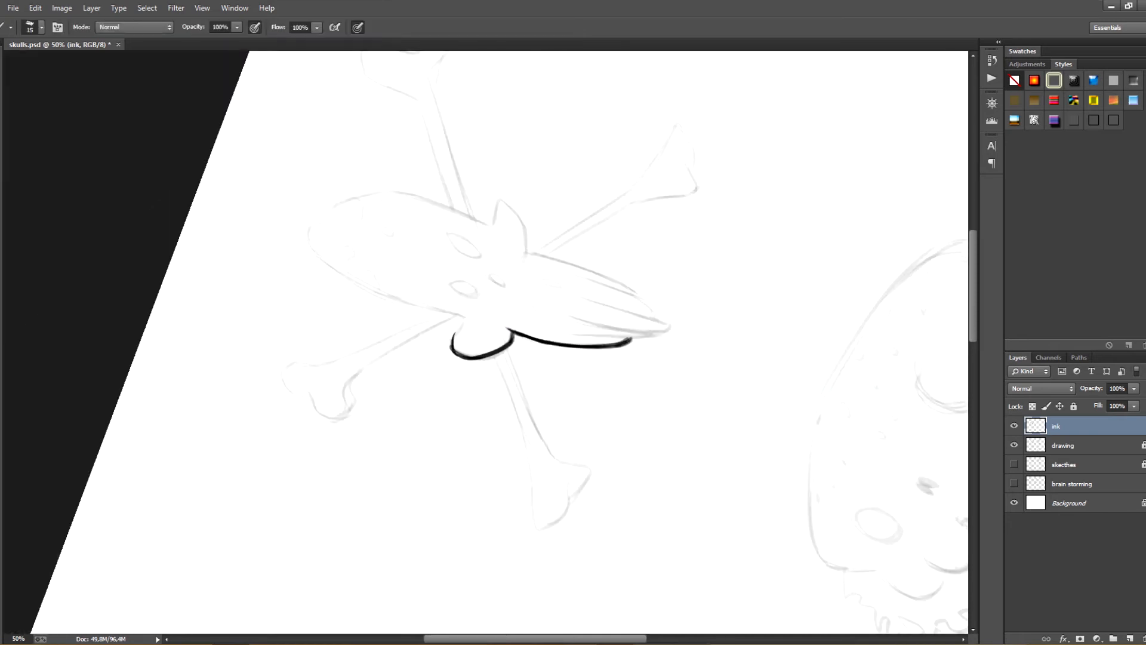
pyautogui.moveTo(453, 327); pyautogui.dragTo(453, 353)
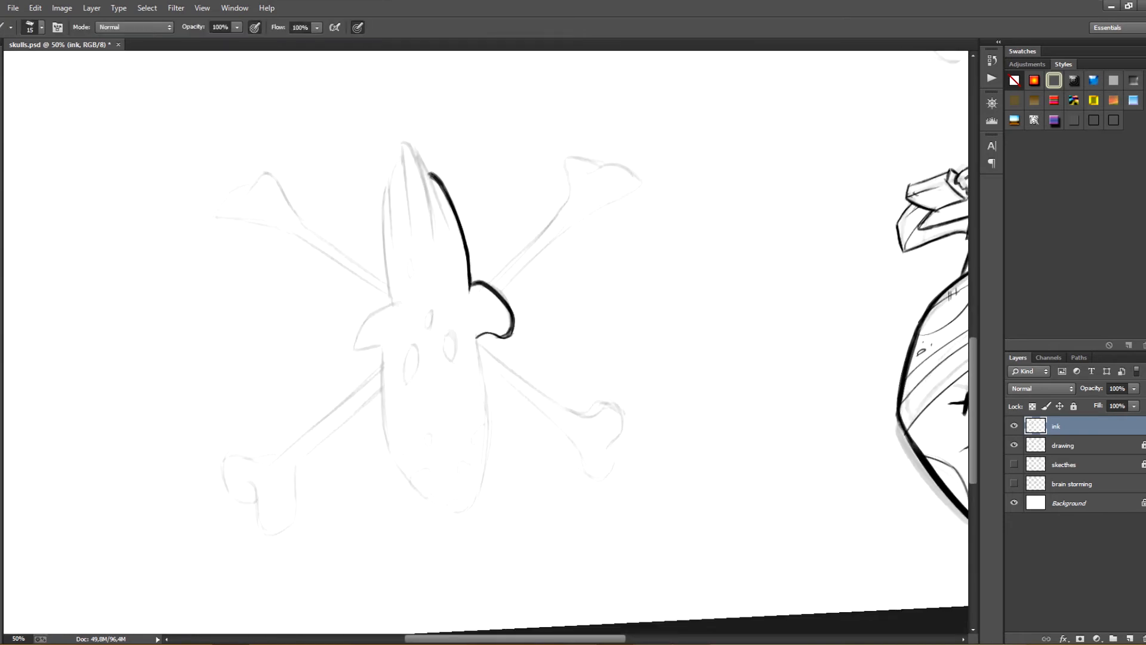
# Ink both long sides of the tall cranium on the crossbones skull with a 25 px brush.
pyautogui.moveTo(475, 335); pyautogui.dragTo(490, 463)
pyautogui.moveTo(490, 427); pyautogui.dragTo(488, 469)
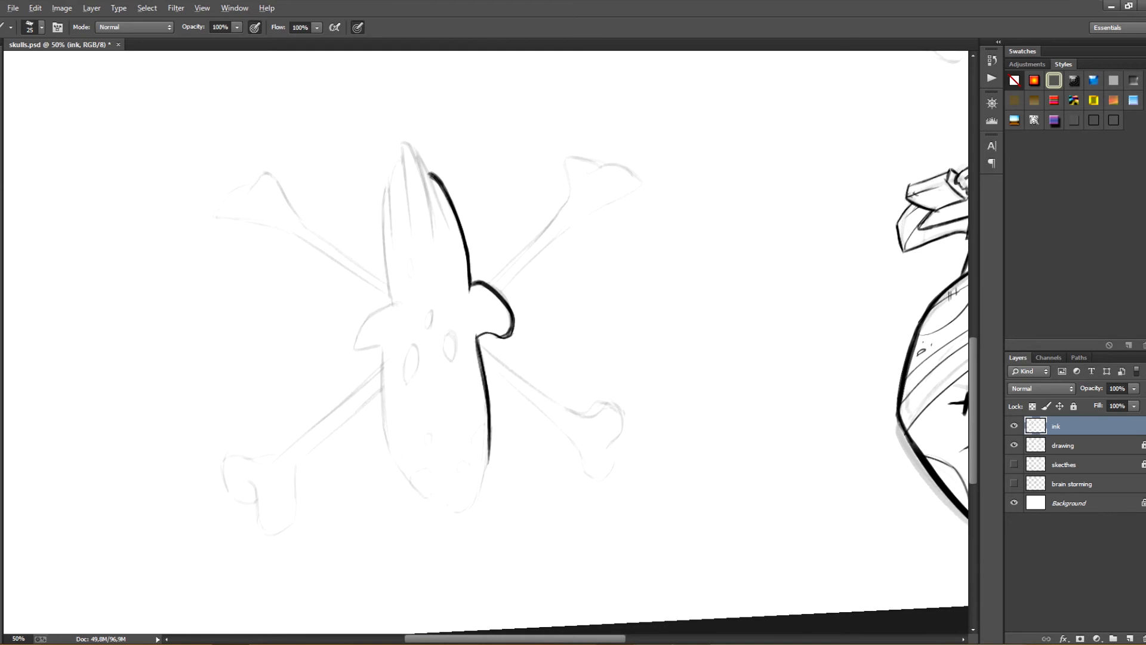
pyautogui.hotkey('ctrl', 'z')
pyautogui.hotkey('ctrl', 'z')
pyautogui.moveTo(381, 345)
pyautogui.mouseDown()
pyautogui.moveTo(400, 466)
pyautogui.moveTo(391, 443)
pyautogui.mouseUp()
pyautogui.moveTo(380, 353); pyautogui.dragTo(389, 442)
pyautogui.moveTo(380, 367); pyautogui.dragTo(416, 488)
pyautogui.moveTo(334, 344); pyautogui.dragTo(338, 438)
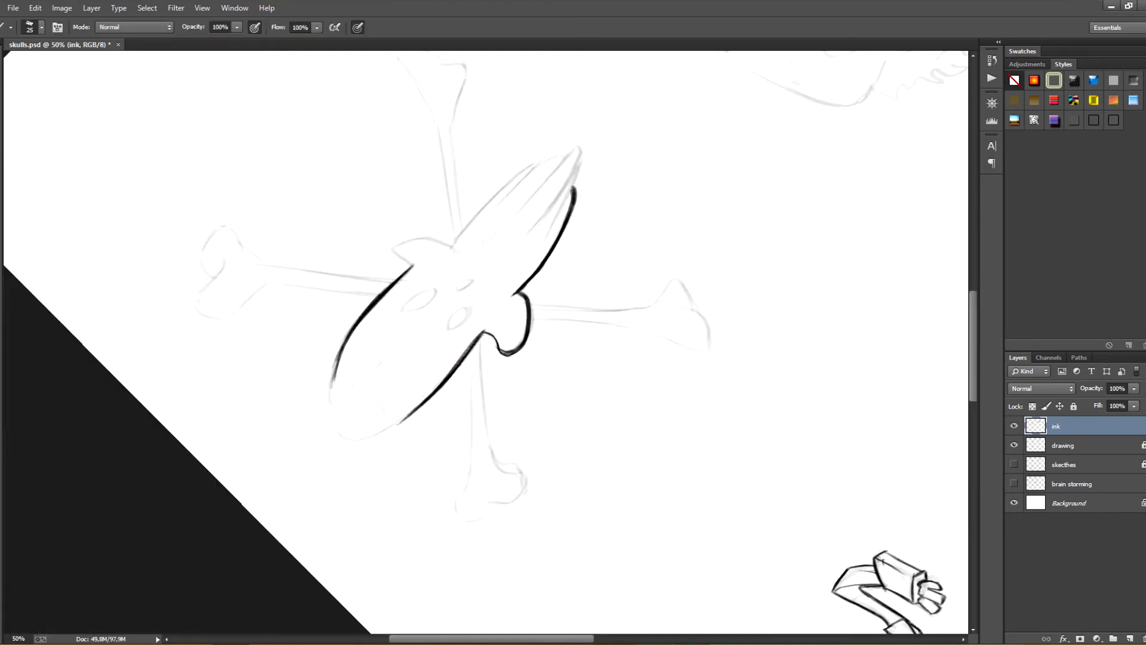
# Ink the curved right cheekbone of the long skull with a smaller brush, redoing strokes that miss the sketch.
pyautogui.moveTo(385, 203)
pyautogui.mouseDown()
pyautogui.moveTo(380, 232)
pyautogui.moveTo(412, 273)
pyautogui.mouseUp()
pyautogui.hotkey('ctrl', 'z')
pyautogui.press('r')
pyautogui.moveTo(412, 271); pyautogui.dragTo(454, 245)
pyautogui.press('[')
pyautogui.moveTo(587, 307)
pyautogui.mouseDown()
pyautogui.moveTo(612, 310)
pyautogui.moveTo(592, 349)
pyautogui.mouseUp()
pyautogui.moveTo(613, 302); pyautogui.dragTo(606, 342)
pyautogui.hotkey('ctrl', 'z')
pyautogui.moveTo(611, 325); pyautogui.dragTo(590, 352)
# Ink the right side of the long skull's jaw from the cheekbone down towards the teeth.
pyautogui.press('r')
pyautogui.moveTo(590, 352)
pyautogui.mouseDown()
pyautogui.moveTo(587, 369)
pyautogui.moveTo(589, 315)
pyautogui.moveTo(611, 426)
pyautogui.mouseUp()
pyautogui.press('[')
pyautogui.press('[')
pyautogui.press(']')
pyautogui.press(']')
pyautogui.hotkey('ctrl', 'z')
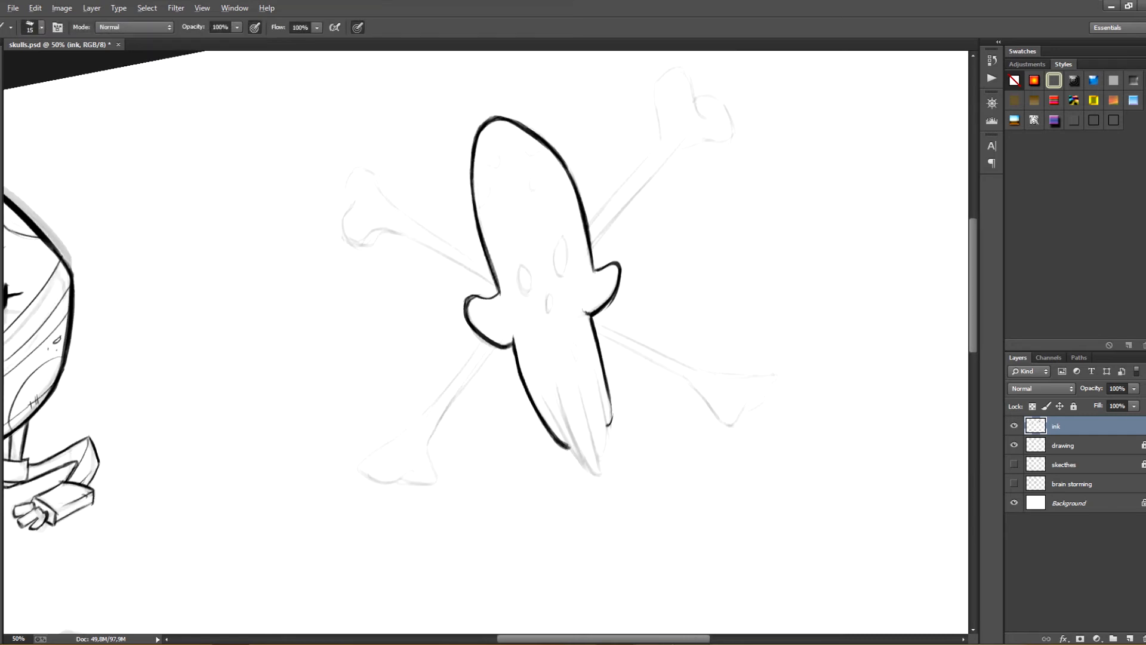
# Ink the pointed tips of the teeth at the bottom of the long skull's jaw, reducing the brush to 10 px.
pyautogui.moveTo(607, 382); pyautogui.dragTo(608, 428)
pyautogui.hotkey('ctrl', 'z')
pyautogui.moveTo(608, 428)
pyautogui.mouseDown()
pyautogui.moveTo(604, 375)
pyautogui.moveTo(581, 410)
pyautogui.moveTo(597, 422)
pyautogui.moveTo(594, 406)
pyautogui.mouseUp()
pyautogui.press('e')
pyautogui.press('b')
pyautogui.hotkey('ctrl', 'z')
pyautogui.moveTo(604, 368); pyautogui.dragTo(598, 408)
pyautogui.hotkey('ctrl', 'z')
pyautogui.press('[')
pyautogui.moveTo(561, 366); pyautogui.dragTo(582, 411)
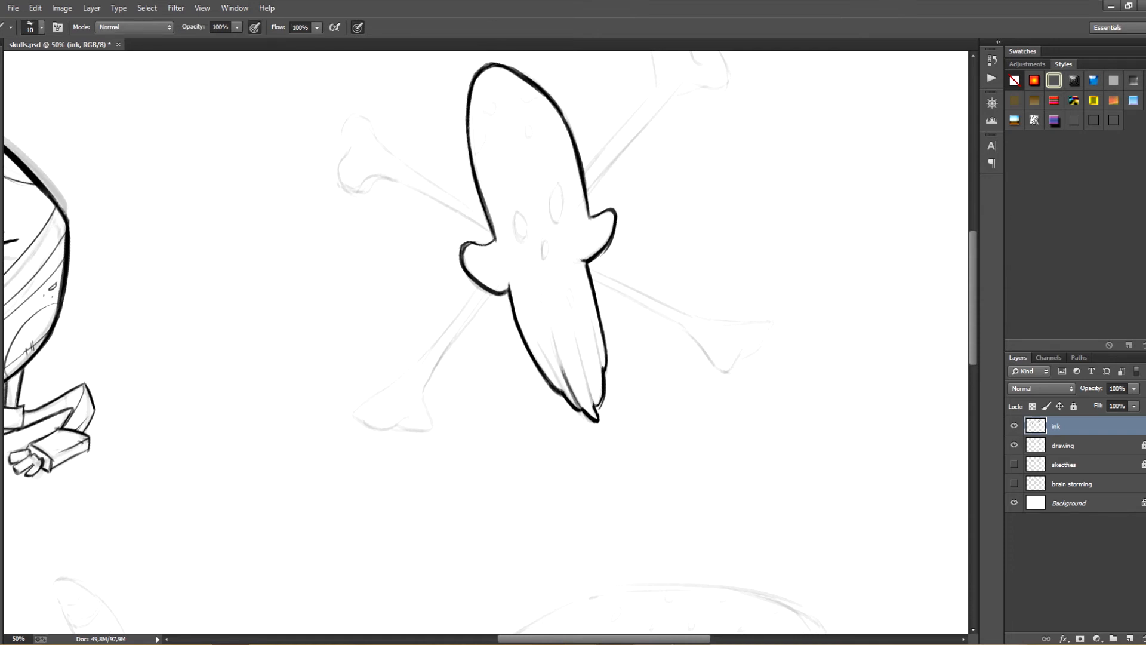
# Ink the thin lengthwise lines separating the long skull's teeth, redoing strokes that miss the sketch.
pyautogui.moveTo(583, 369); pyautogui.dragTo(594, 405)
pyautogui.moveTo(596, 333); pyautogui.dragTo(603, 370)
pyautogui.moveTo(536, 339); pyautogui.dragTo(567, 396)
pyautogui.hotkey('ctrl', 'z')
pyautogui.hotkey('ctrl', 'z')
pyautogui.press('r')
pyautogui.moveTo(453, 324)
pyautogui.mouseDown()
pyautogui.moveTo(509, 361)
pyautogui.moveTo(516, 346)
pyautogui.mouseUp()
pyautogui.press('e')
pyautogui.press('b')
pyautogui.moveTo(398, 317)
pyautogui.mouseDown()
pyautogui.moveTo(441, 368)
pyautogui.moveTo(427, 376)
pyautogui.mouseUp()
pyautogui.moveTo(376, 330); pyautogui.dragTo(409, 386)
pyautogui.press('r')
pyautogui.moveTo(439, 382)
pyautogui.mouseDown()
pyautogui.moveTo(545, 358)
pyautogui.moveTo(543, 320)
pyautogui.mouseUp()
pyautogui.press('b')
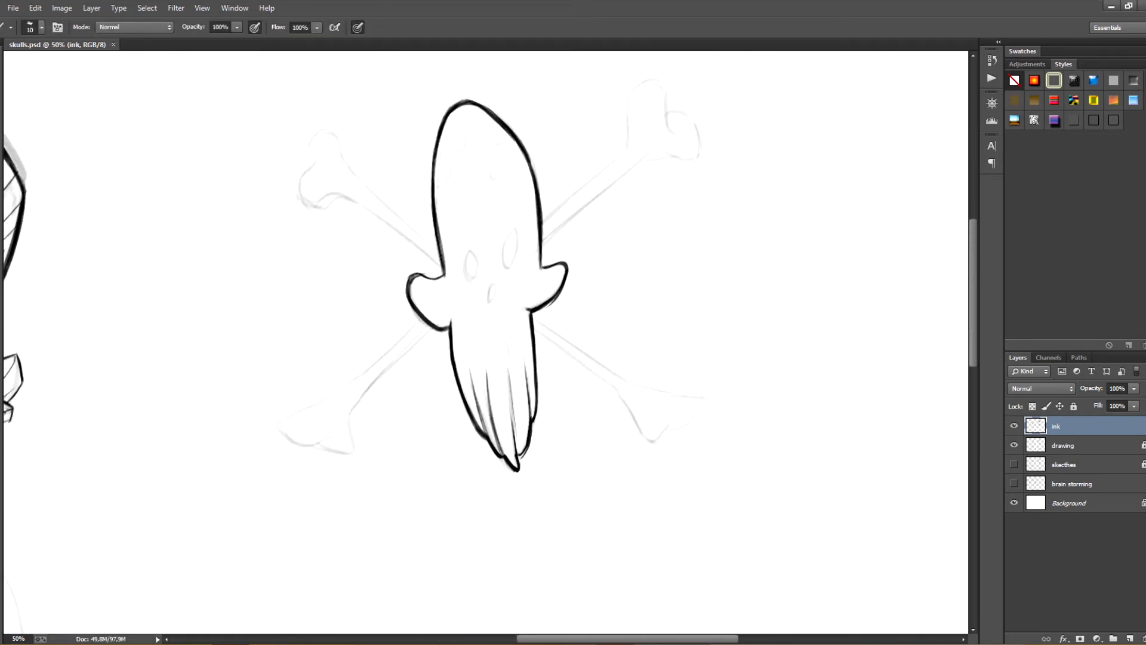
# Ink the long skull's nose hole, both oval eye sockets and the tiny ovals above its teeth.
pyautogui.moveTo(491, 282); pyautogui.dragTo(489, 303)
pyautogui.moveTo(492, 282); pyautogui.dragTo(491, 303)
pyautogui.moveTo(515, 229)
pyautogui.mouseDown()
pyautogui.moveTo(511, 268)
pyautogui.moveTo(519, 237)
pyautogui.moveTo(466, 276)
pyautogui.moveTo(477, 258)
pyautogui.mouseUp()
pyautogui.hotkey('ctrl', 'z')
pyautogui.press(']')
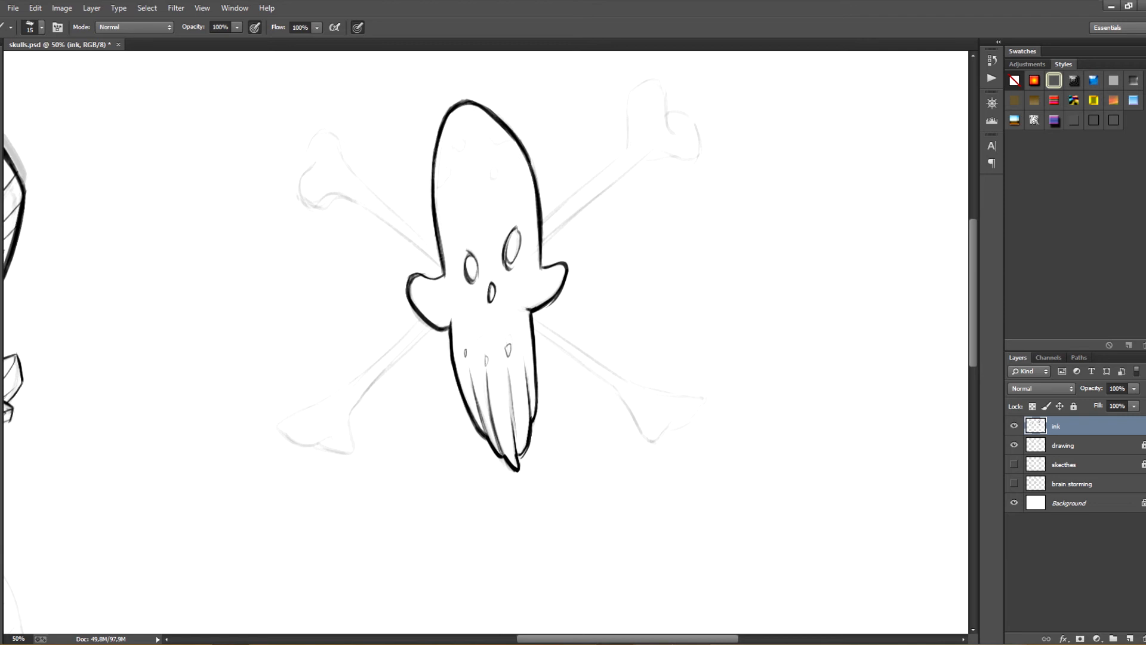
# Ink both edges of the upper right crossbone's shaft, starting with a 15 px brush and redoing the first stroke.
pyautogui.moveTo(543, 222); pyautogui.dragTo(624, 154)
pyautogui.hotkey('ctrl', 'z')
pyautogui.moveTo(626, 155); pyautogui.dragTo(550, 201)
pyautogui.moveTo(547, 199)
pyautogui.mouseDown()
pyautogui.moveTo(563, 131)
pyautogui.moveTo(551, 175)
pyautogui.mouseUp()
pyautogui.press('r')
pyautogui.moveTo(627, 179)
pyautogui.mouseDown()
pyautogui.moveTo(699, 308)
pyautogui.moveTo(452, 555)
pyautogui.mouseUp()
pyautogui.press('[')
pyautogui.moveTo(508, 495)
pyautogui.mouseDown()
pyautogui.moveTo(487, 425)
pyautogui.moveTo(502, 457)
pyautogui.mouseUp()
pyautogui.press('e')
pyautogui.press('b')
pyautogui.moveTo(485, 419)
pyautogui.mouseDown()
pyautogui.moveTo(490, 460)
pyautogui.moveTo(546, 443)
pyautogui.mouseUp()
# Ink the flared contour leading into the upper right crossbone's end, redoing the first attempt.
pyautogui.press('r')
pyautogui.moveTo(488, 297)
pyautogui.mouseDown()
pyautogui.moveTo(510, 427)
pyautogui.moveTo(564, 297)
pyautogui.mouseUp()
pyautogui.hotkey('ctrl', 'z')
pyautogui.hotkey('ctrl', 'z')
pyautogui.press('r')
pyautogui.moveTo(446, 353)
pyautogui.mouseDown()
pyautogui.moveTo(565, 285)
pyautogui.moveTo(504, 236)
pyautogui.moveTo(468, 234)
pyautogui.mouseUp()
pyautogui.press('r')
pyautogui.moveTo(469, 230); pyautogui.dragTo(471, 306)
pyautogui.press('e')
pyautogui.press('b')
pyautogui.moveTo(491, 208); pyautogui.dragTo(452, 245)
# Complete the rounded knobs at the upper right crossbone's end with a 15 px brush, replacing faulty strokes.
pyautogui.press('r')
pyautogui.moveTo(358, 239); pyautogui.dragTo(366, 272)
pyautogui.moveTo(358, 241); pyautogui.dragTo(370, 273)
pyautogui.hotkey('ctrl', 'z')
pyautogui.hotkey('ctrl', 'alt', 'z')
pyautogui.hotkey('ctrl', 'alt', 'z')
pyautogui.press('r')
pyautogui.moveTo(418, 263)
pyautogui.mouseDown()
pyautogui.moveTo(396, 288)
pyautogui.moveTo(356, 273)
pyautogui.moveTo(385, 261)
pyautogui.mouseUp()
pyautogui.moveTo(362, 270)
pyautogui.mouseDown()
pyautogui.moveTo(373, 241)
pyautogui.moveTo(586, 290)
pyautogui.mouseUp()
pyautogui.press('r')
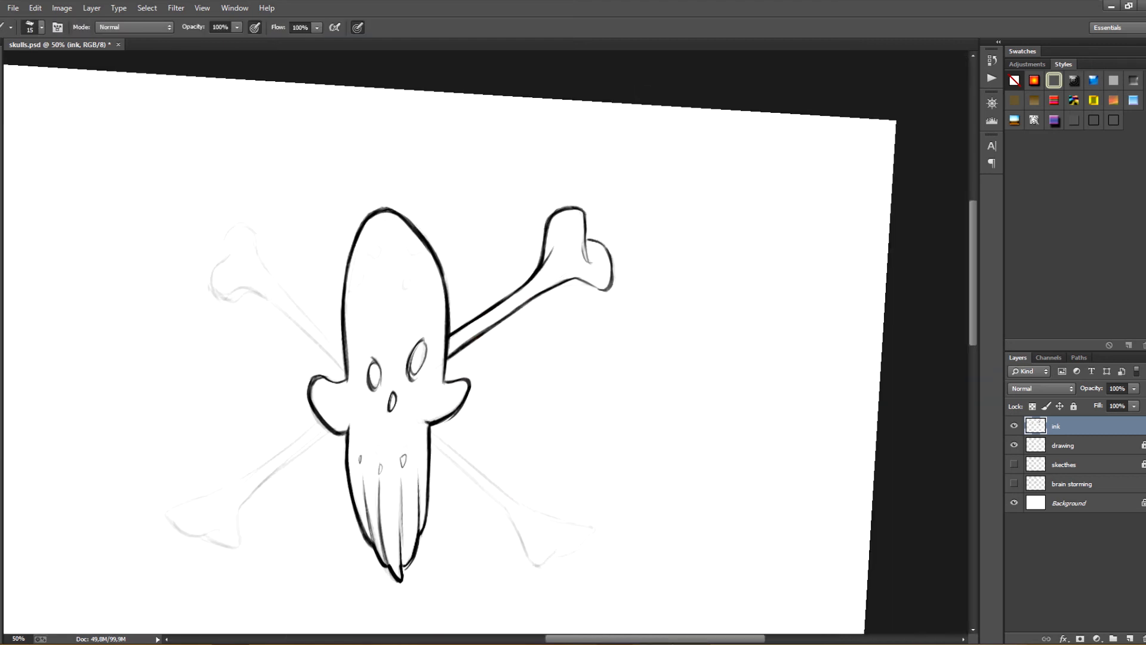
pyautogui.moveTo(556, 209); pyautogui.dragTo(581, 209)
# Ink the shaft edge of the upper left crossbone from the skull out to the bone's end.
pyautogui.press('r')
pyautogui.moveTo(582, 238)
pyautogui.mouseDown()
pyautogui.moveTo(617, 351)
pyautogui.moveTo(610, 399)
pyautogui.moveTo(518, 467)
pyautogui.mouseUp()
pyautogui.press('r')
pyautogui.press('space')
pyautogui.moveTo(537, 388); pyautogui.dragTo(387, 525)
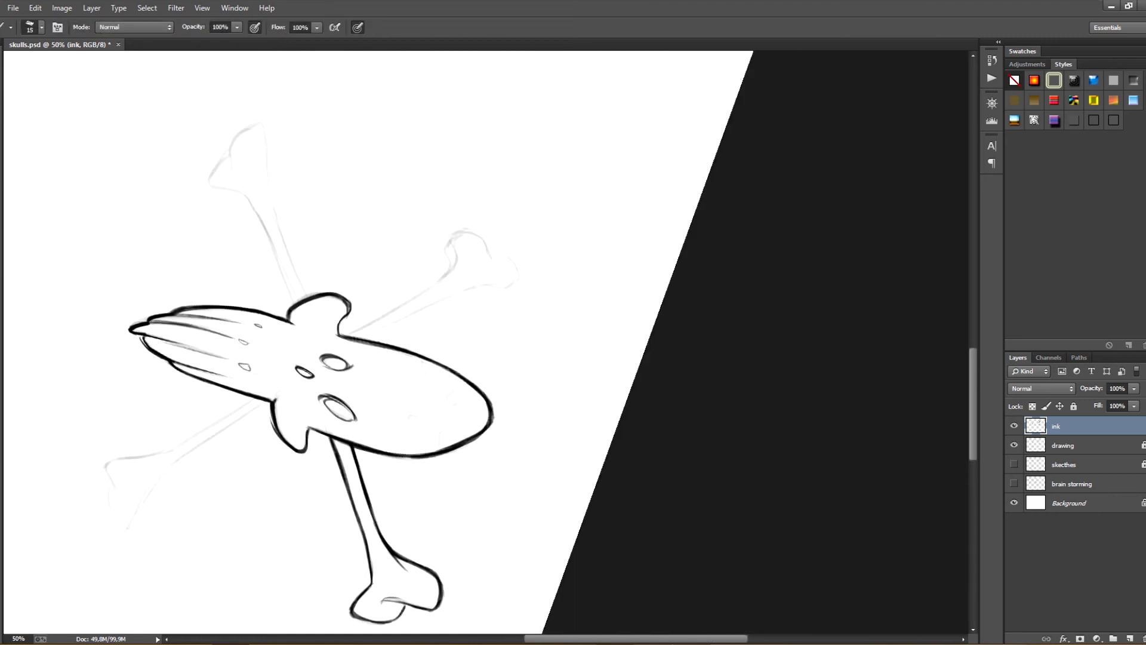
pyautogui.moveTo(363, 327); pyautogui.dragTo(403, 306)
pyautogui.moveTo(340, 335)
pyautogui.mouseDown()
pyautogui.moveTo(449, 273)
pyautogui.moveTo(460, 296)
pyautogui.moveTo(489, 283)
pyautogui.mouseUp()
# Ink the rounded knobs and remaining contour of the upper left crossbone, undoing strokes that miss.
pyautogui.press('r')
pyautogui.moveTo(555, 299)
pyautogui.mouseDown()
pyautogui.moveTo(412, 361)
pyautogui.moveTo(446, 407)
pyautogui.moveTo(519, 423)
pyautogui.moveTo(512, 429)
pyautogui.mouseUp()
pyautogui.hotkey('ctrl', 'z')
pyautogui.hotkey('ctrl', 'z')
pyautogui.moveTo(505, 424)
pyautogui.mouseDown()
pyautogui.moveTo(518, 436)
pyautogui.moveTo(554, 423)
pyautogui.mouseUp()
pyautogui.press('r')
pyautogui.moveTo(555, 298); pyautogui.dragTo(449, 415)
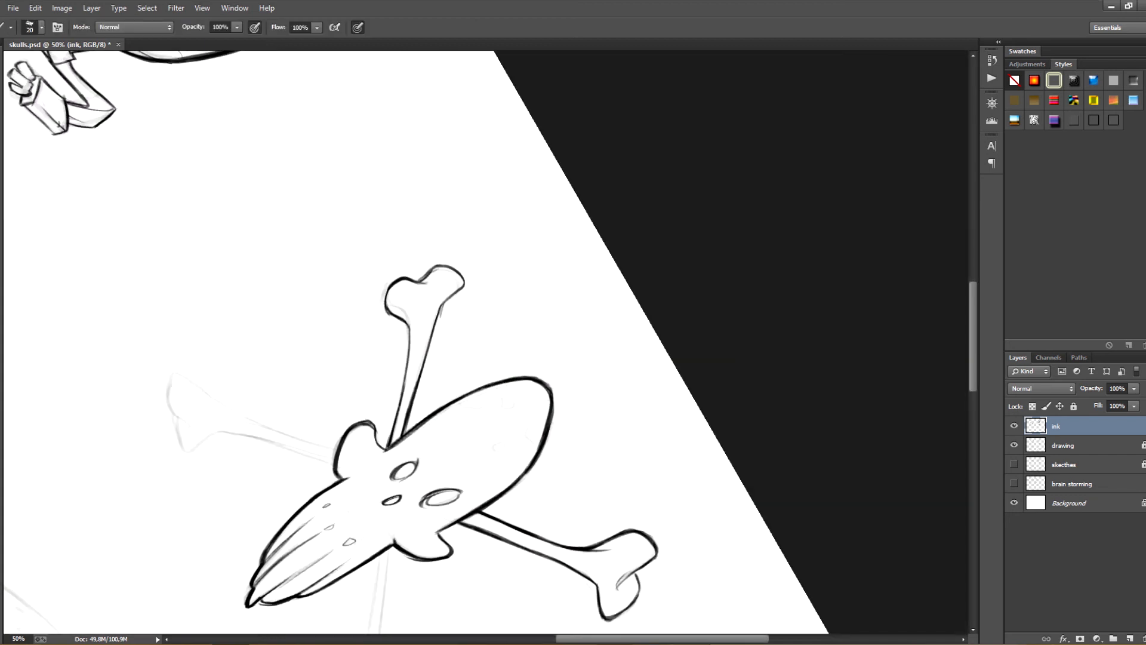
pyautogui.moveTo(442, 303); pyautogui.dragTo(428, 357)
pyautogui.hotkey('ctrl', 'z')
pyautogui.press('e')
pyautogui.press('b')
# Ink the outer contour of the knobs at the lower left crossbone's end with a 20 px brush.
pyautogui.press('r')
pyautogui.moveTo(657, 454); pyautogui.dragTo(404, 155)
pyautogui.moveTo(544, 396)
pyautogui.mouseDown()
pyautogui.moveTo(610, 318)
pyautogui.moveTo(593, 338)
pyautogui.mouseUp()
pyautogui.hotkey('ctrl', 'z')
pyautogui.moveTo(560, 375); pyautogui.dragTo(613, 320)
pyautogui.moveTo(512, 389); pyautogui.dragTo(566, 344)
pyautogui.press('r')
pyautogui.press('Escape')
pyautogui.moveTo(465, 526); pyautogui.dragTo(489, 286)
pyautogui.moveTo(379, 391)
pyautogui.mouseDown()
pyautogui.moveTo(421, 412)
pyautogui.moveTo(435, 401)
pyautogui.mouseUp()
# Ink the lower edge of the lower left crossbone's shaft, undoing surplus strokes and enlarging the brush.
pyautogui.moveTo(421, 410)
pyautogui.mouseDown()
pyautogui.moveTo(453, 413)
pyautogui.moveTo(452, 381)
pyautogui.moveTo(526, 310)
pyautogui.mouseUp()
pyautogui.hotkey('ctrl', 'z')
pyautogui.moveTo(451, 379); pyautogui.dragTo(542, 293)
pyautogui.moveTo(481, 350); pyautogui.dragTo(540, 295)
pyautogui.hotkey('ctrl', 'z')
pyautogui.hotkey('ctrl', 'z')
pyautogui.press(']')
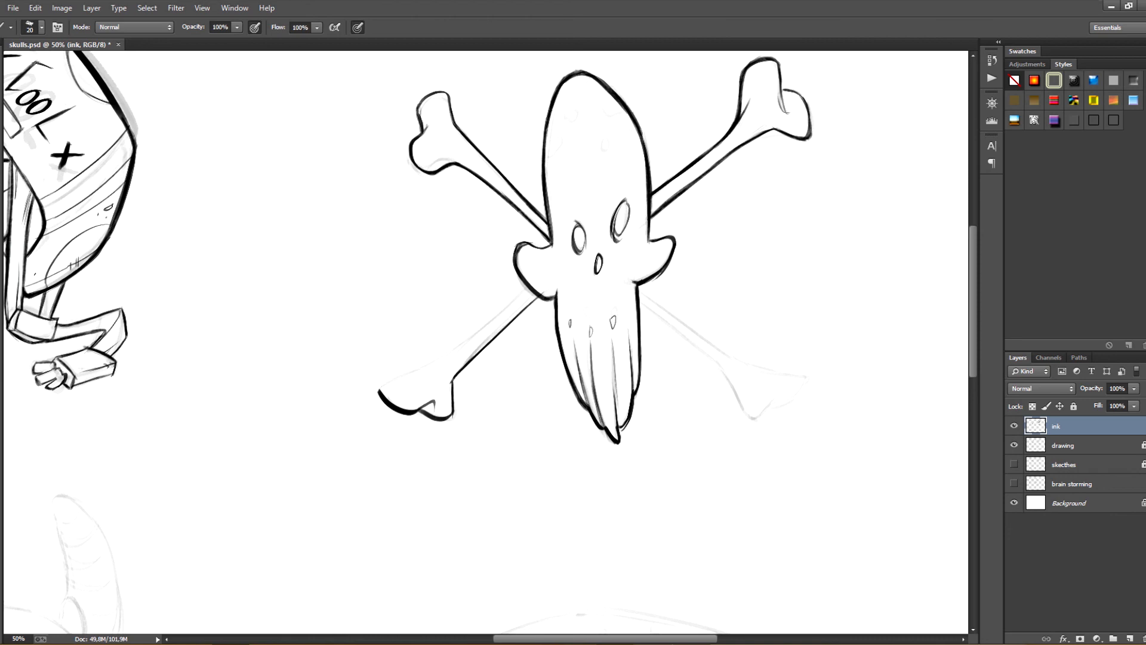